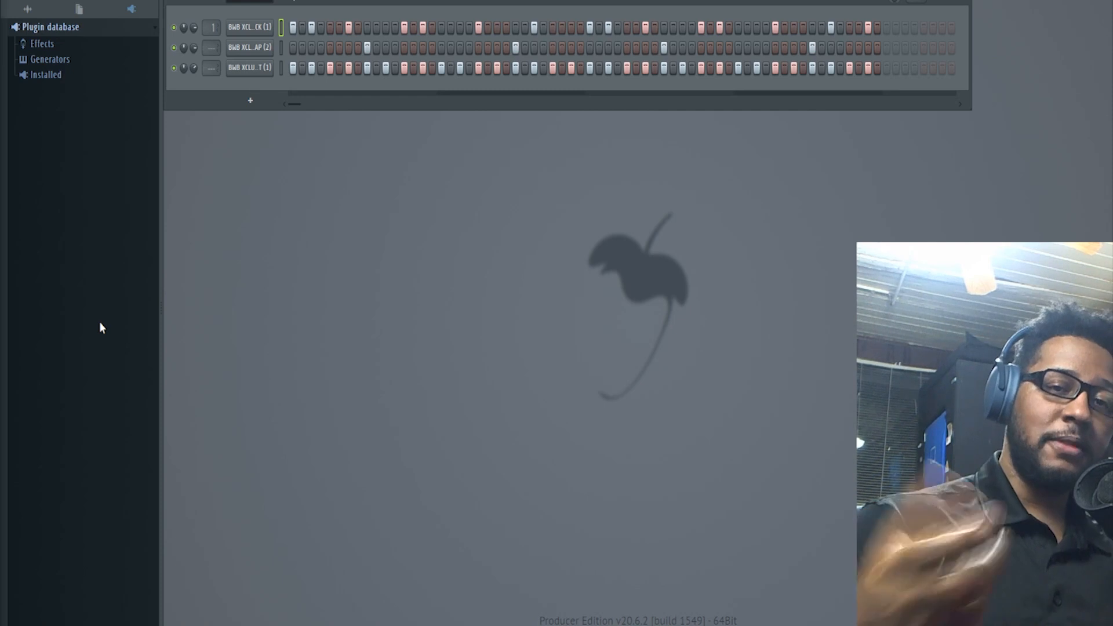
# Add a MIDI Out channel to the channel rack.
pyautogui.click(251, 102)
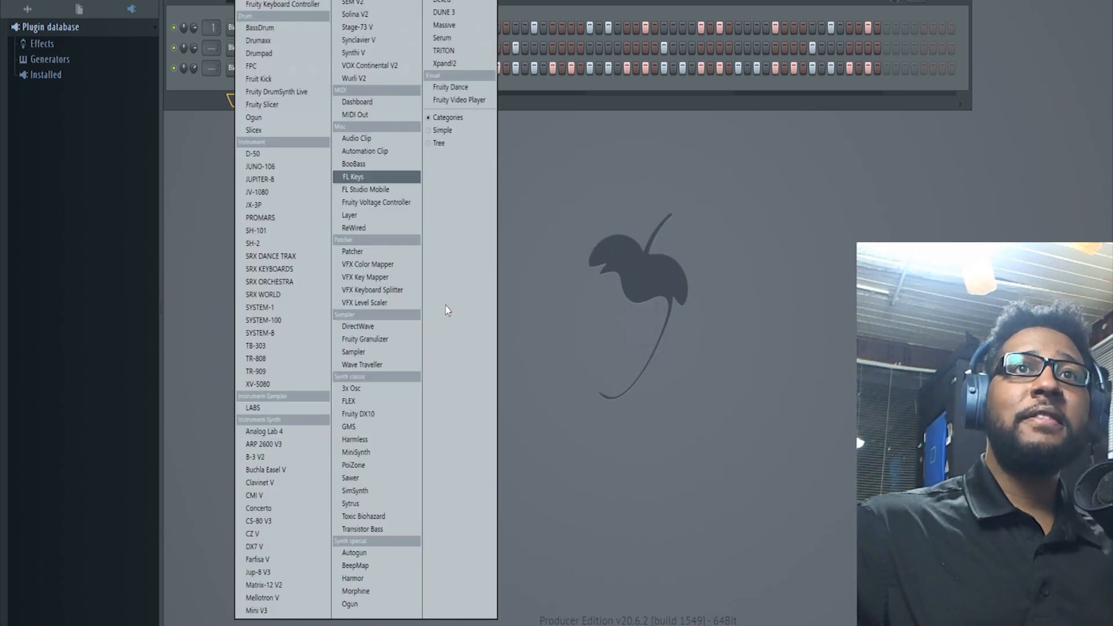
pyautogui.click(365, 114)
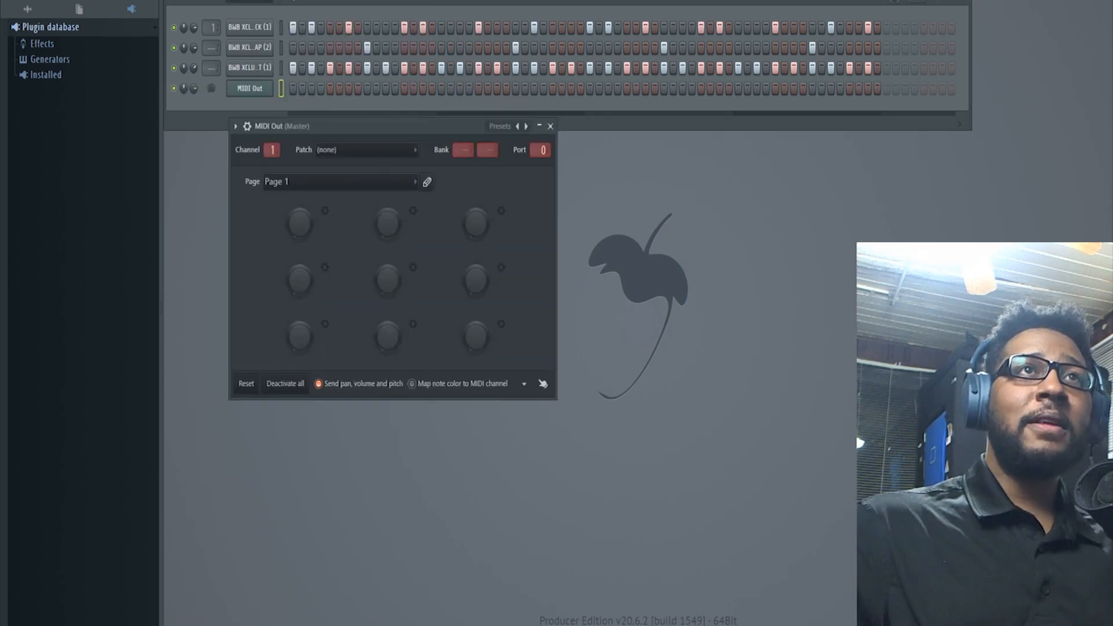
# Examine the MIDI output devices in the settings and the port numbers assigned to the two MIDISPORT 2x2 Anniv outputs.
pyautogui.click(118, 0)
pyautogui.click(133, 0)
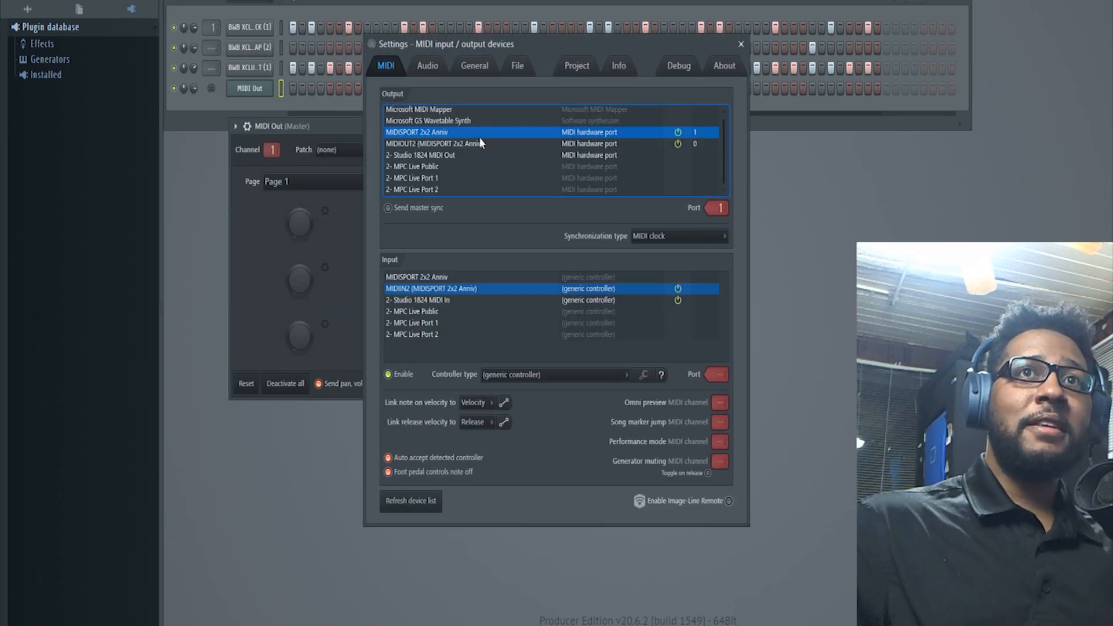
pyautogui.click(430, 144)
pyautogui.click(429, 131)
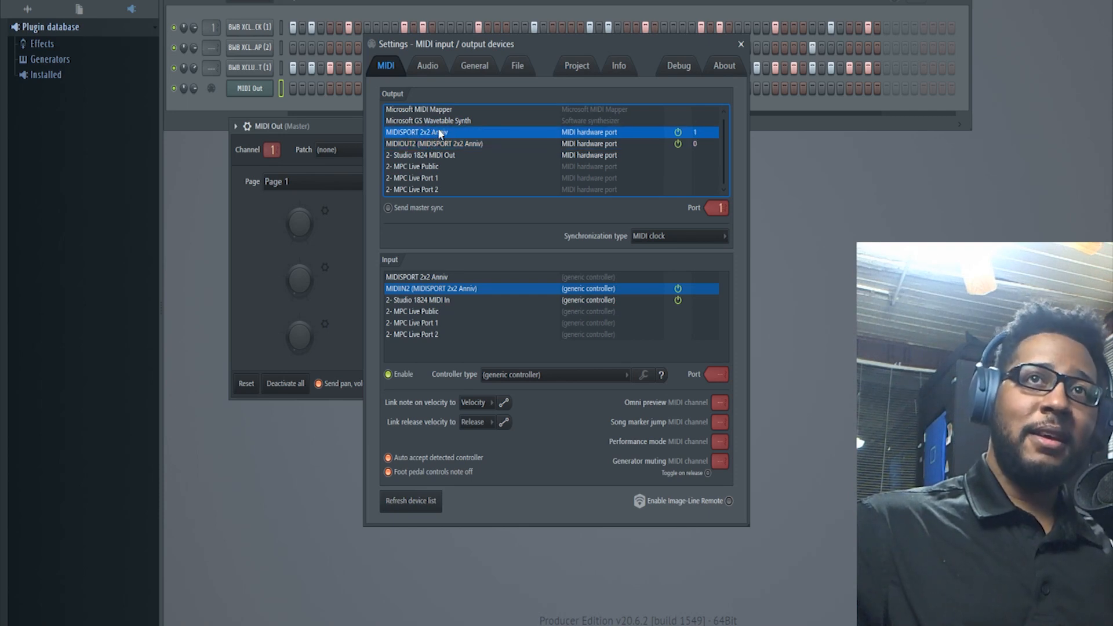
pyautogui.click(434, 157)
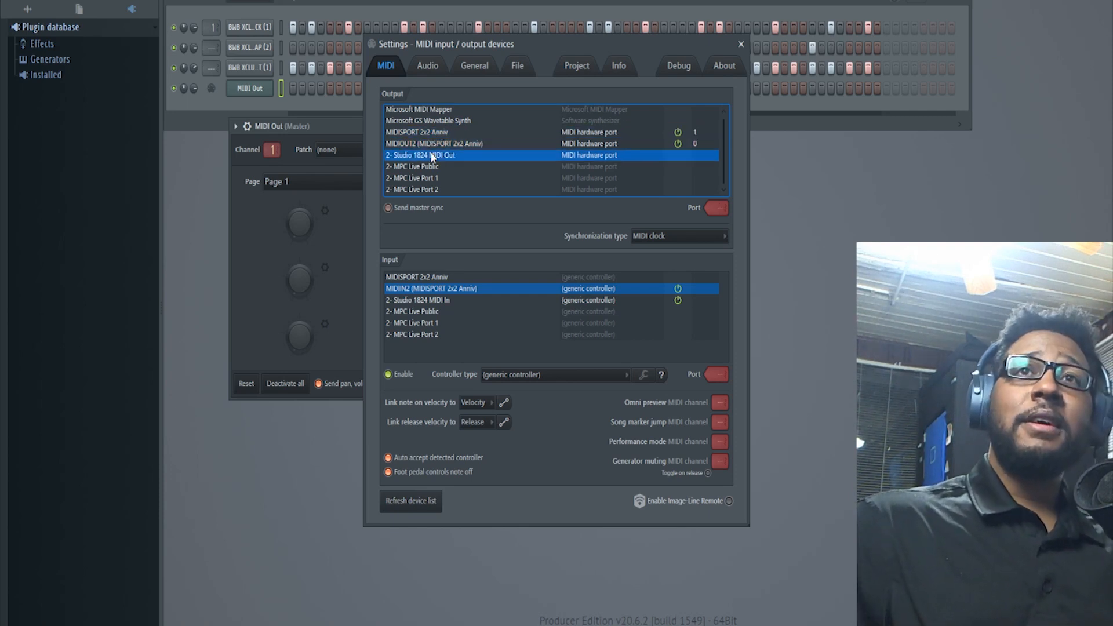
pyautogui.click(434, 144)
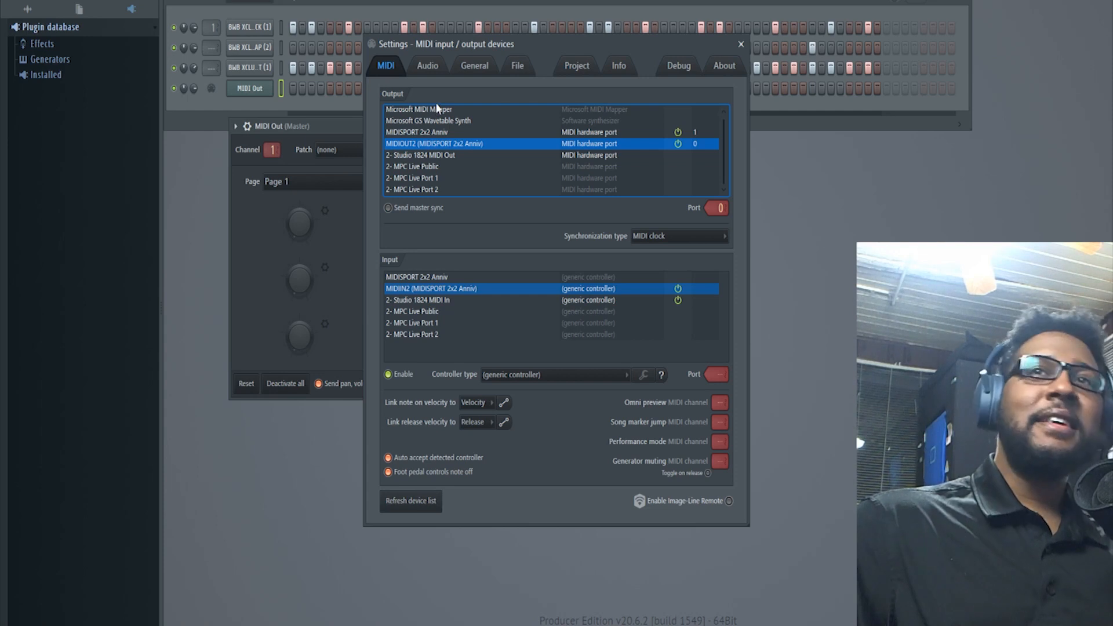
pyautogui.click(421, 132)
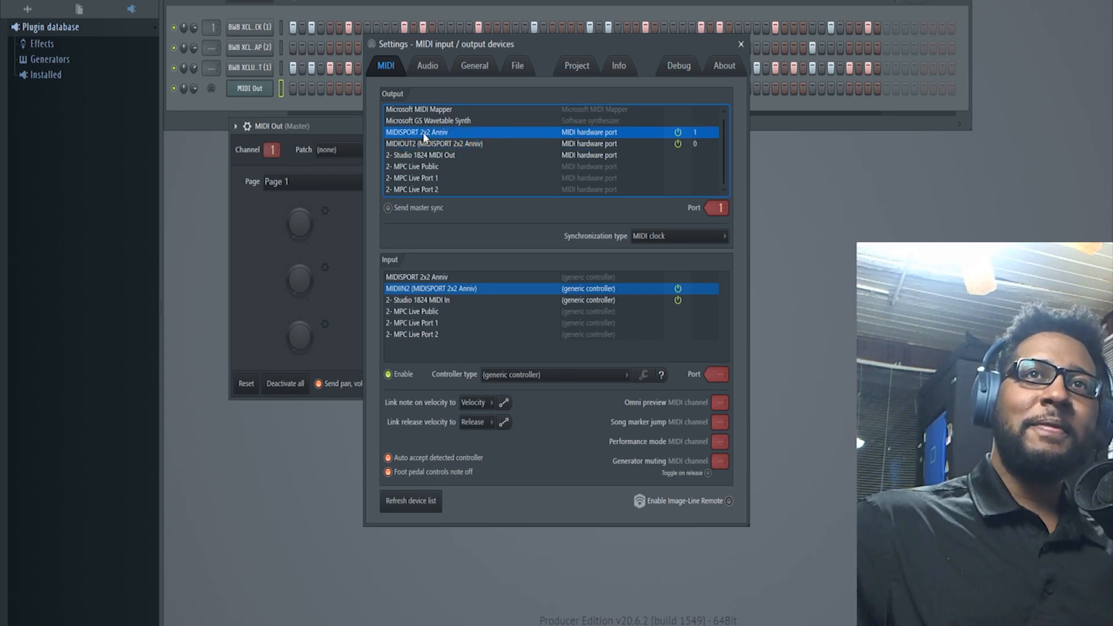
pyautogui.click(452, 144)
pyautogui.click(451, 135)
pyautogui.click(450, 144)
pyautogui.click(457, 133)
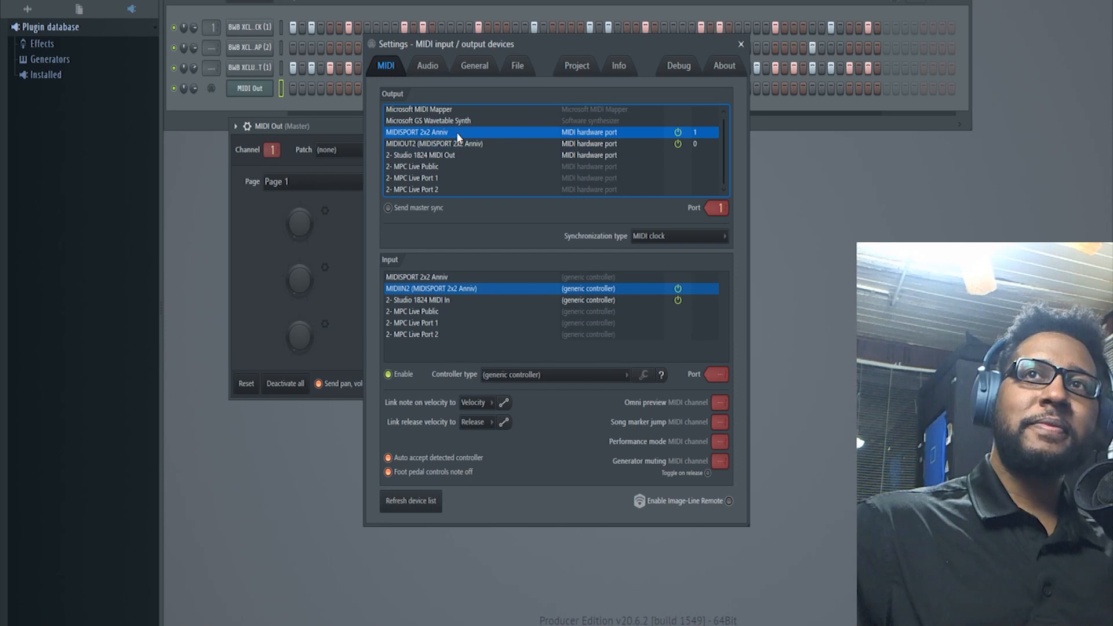
pyautogui.click(624, 146)
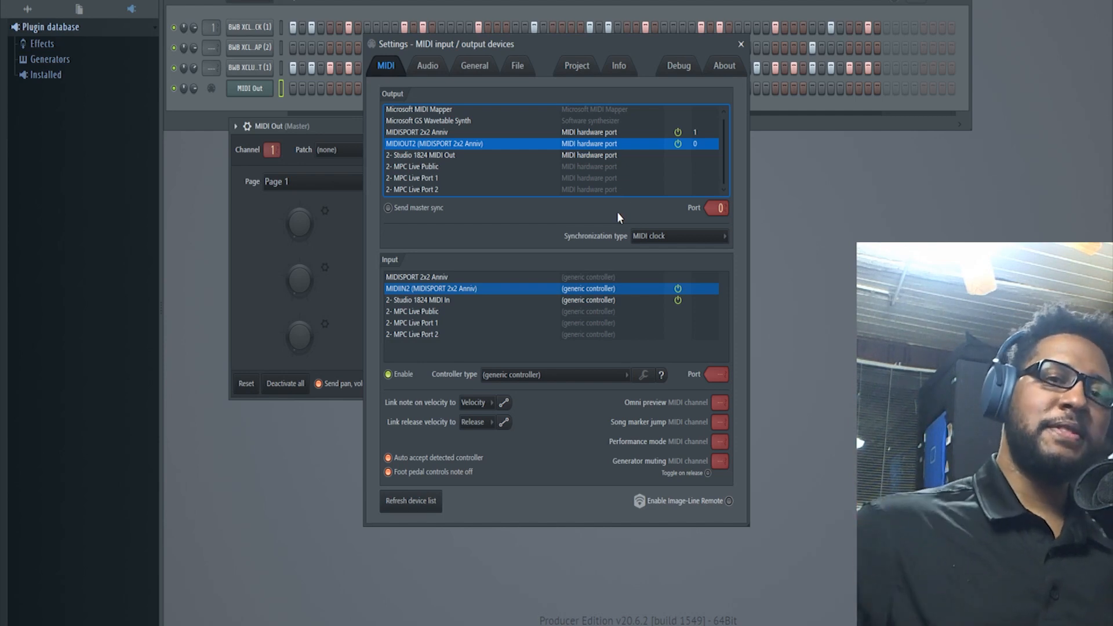
pyautogui.click(696, 131)
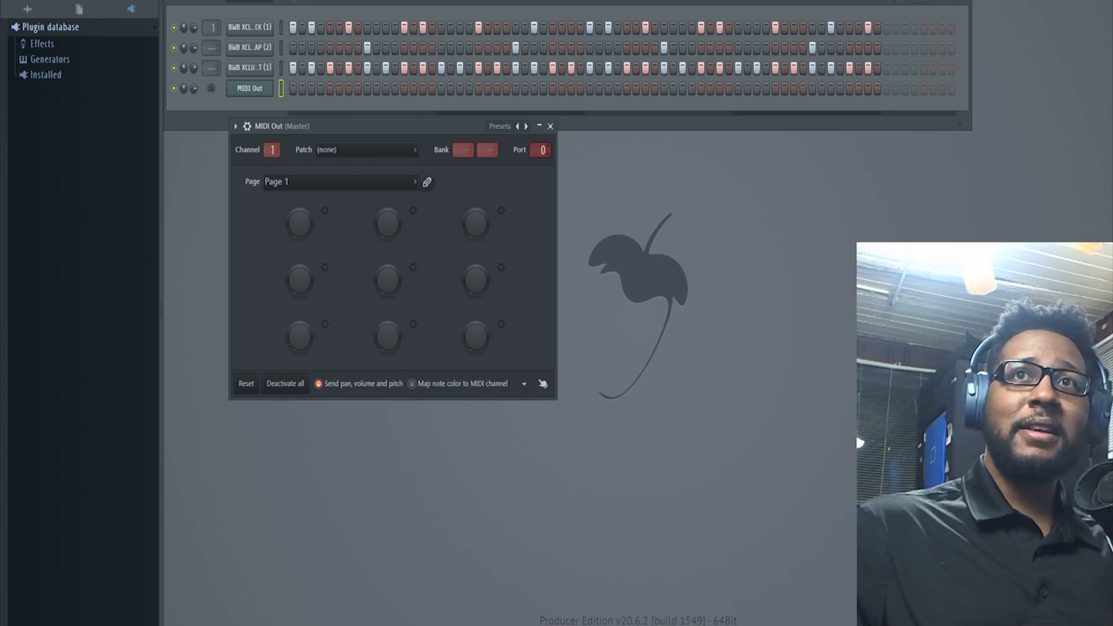
# Set the MIDI Out channel's port to 1 and open its piano roll.
pyautogui.moveTo(531, 148); pyautogui.dragTo(529, 144)
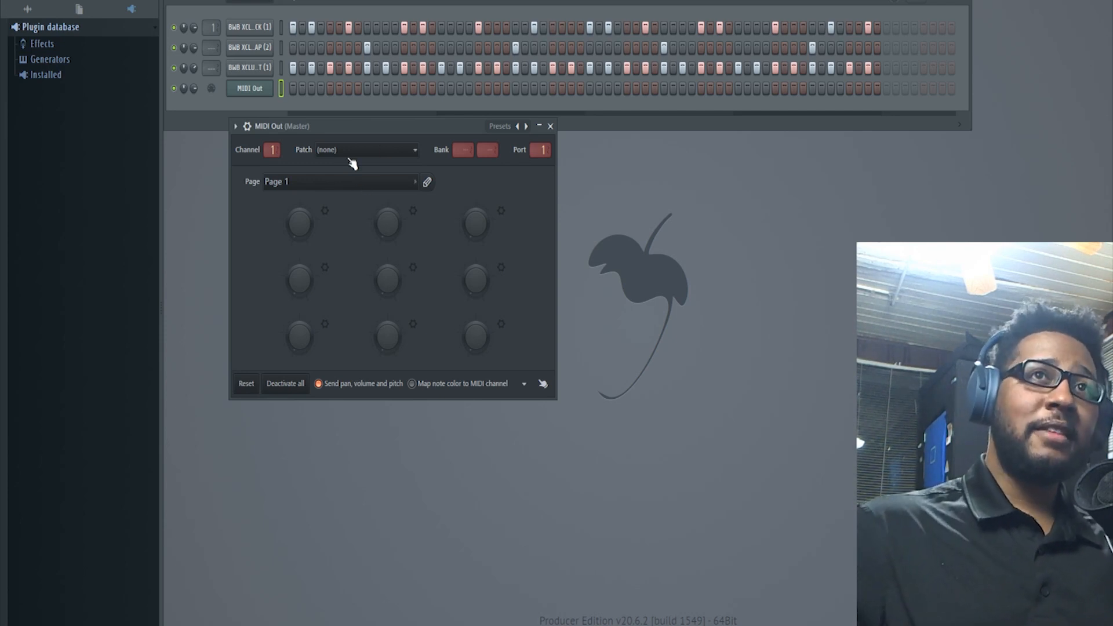
pyautogui.rightClick(258, 99)
pyautogui.click(302, 88)
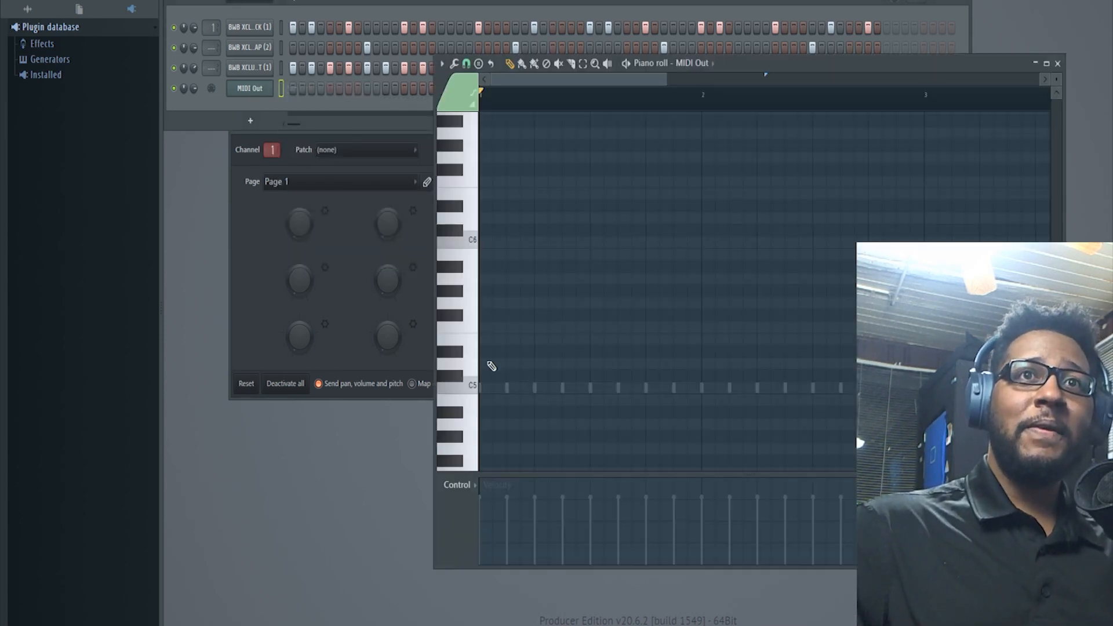
# Draw two short E4 notes at the start of bar 1, two steps apart, and play the pattern.
pyautogui.scroll(-2, 564, 346)
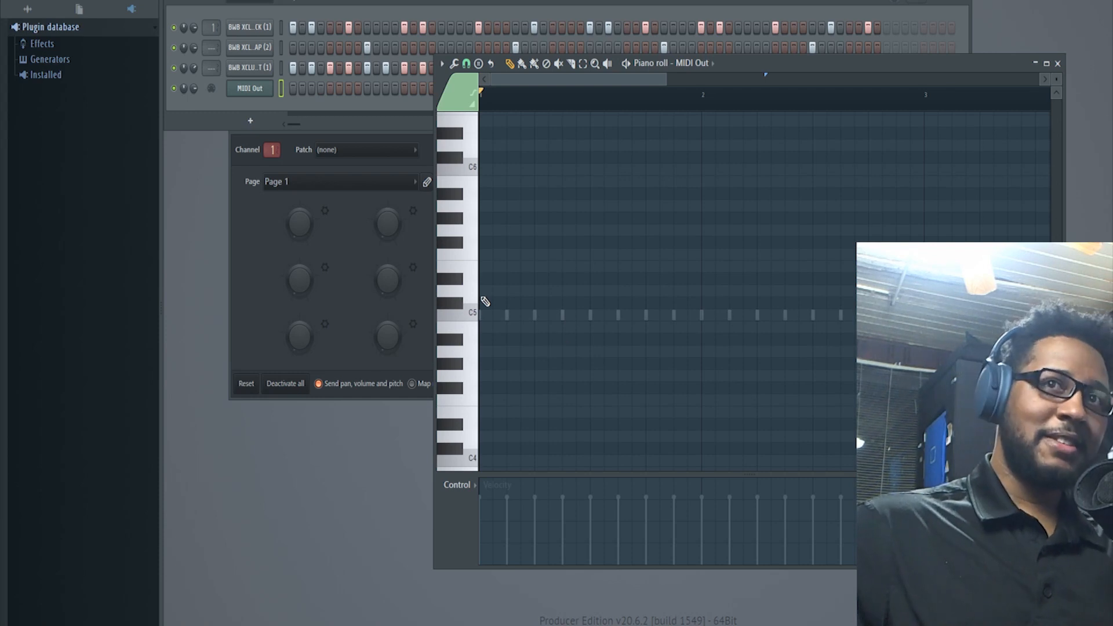
pyautogui.moveTo(483, 316); pyautogui.dragTo(488, 402)
pyautogui.press('space')
pyautogui.press('space')
pyautogui.click(513, 414)
pyautogui.press('space')
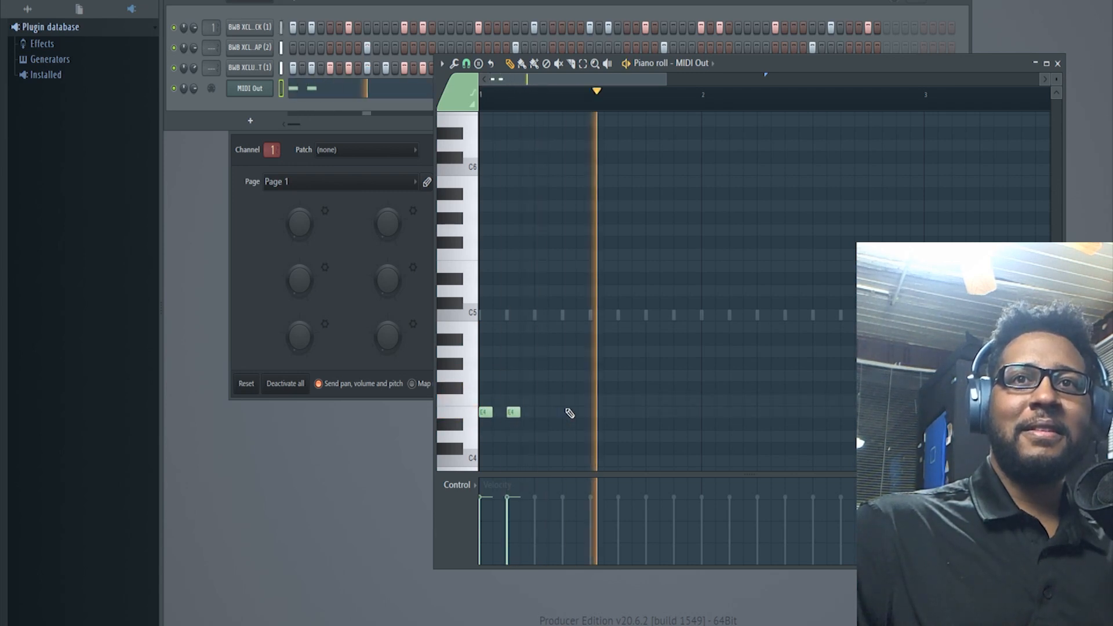
# Add two short F4 notes on the last beat of bar 1 and play the pattern.
pyautogui.click(628, 401)
pyautogui.press('space')
pyautogui.press('space')
pyautogui.moveTo(624, 401); pyautogui.dragTo(653, 402)
pyautogui.click(680, 402)
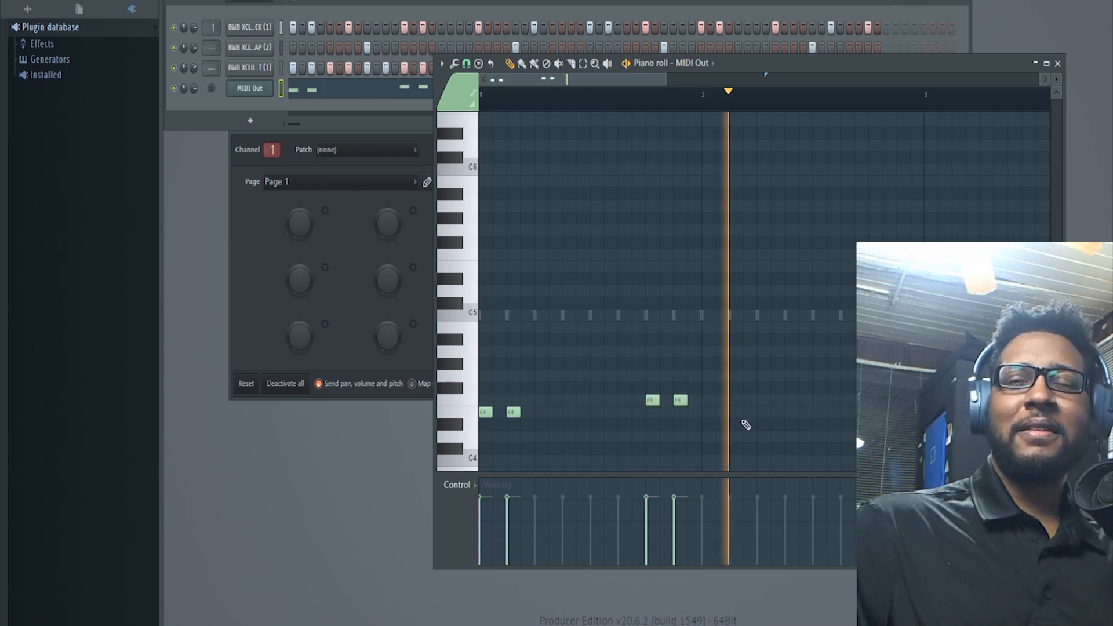
pyautogui.press('space')
# Add two short G4 notes on the third beat of bar 2 and play the pattern.
pyautogui.moveTo(820, 387)
pyautogui.mouseDown()
pyautogui.moveTo(820, 363)
pyautogui.moveTo(822, 375)
pyautogui.mouseUp()
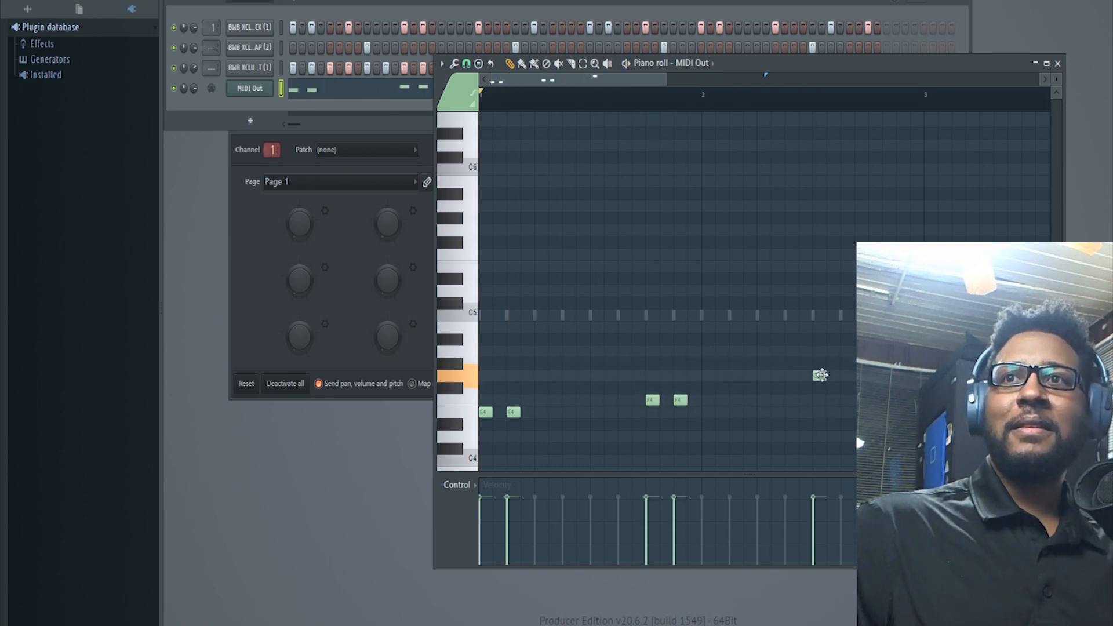
pyautogui.click(847, 375)
pyautogui.press('space')
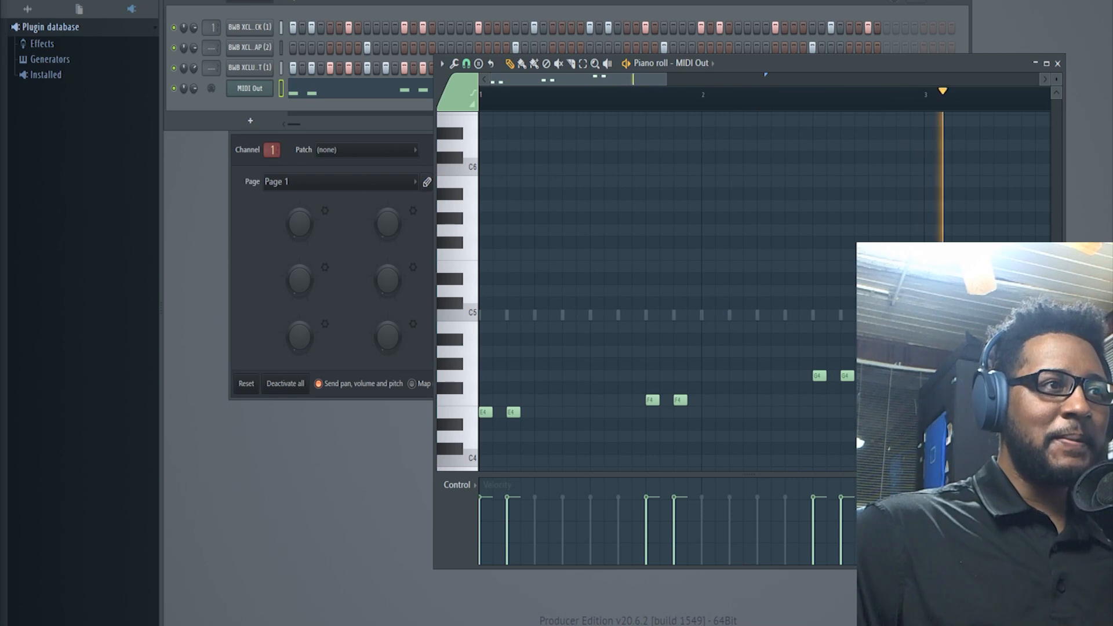
# Reopen the MIDI Out channel's piano roll and add two short D4 notes at the start of bar 3.
pyautogui.click(1057, 64)
pyautogui.rightClick(277, 86)
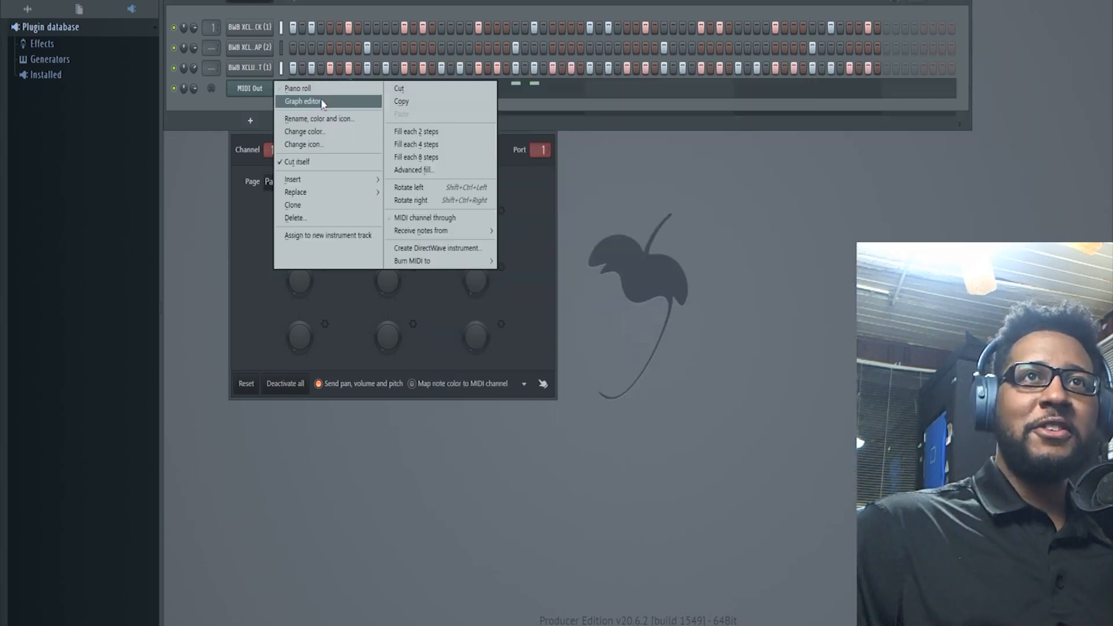
pyautogui.click(299, 88)
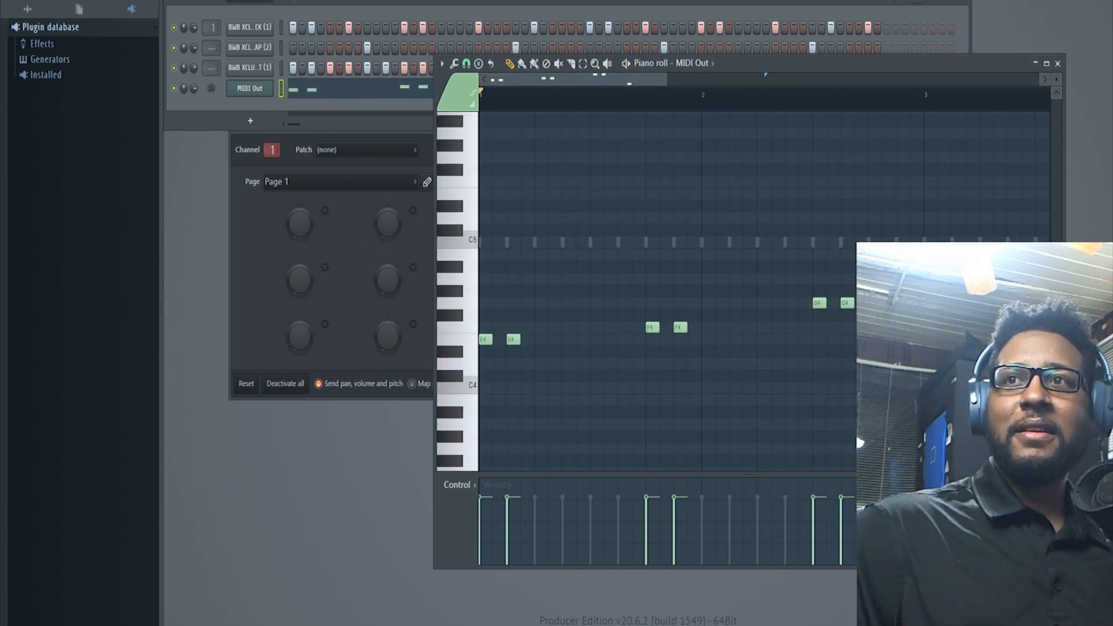
# Place two short E4 notes on the last beat of bar 3, replacing the one drawn a half beat early.
pyautogui.moveTo(655, 79); pyautogui.dragTo(729, 62)
pyautogui.click(825, 330)
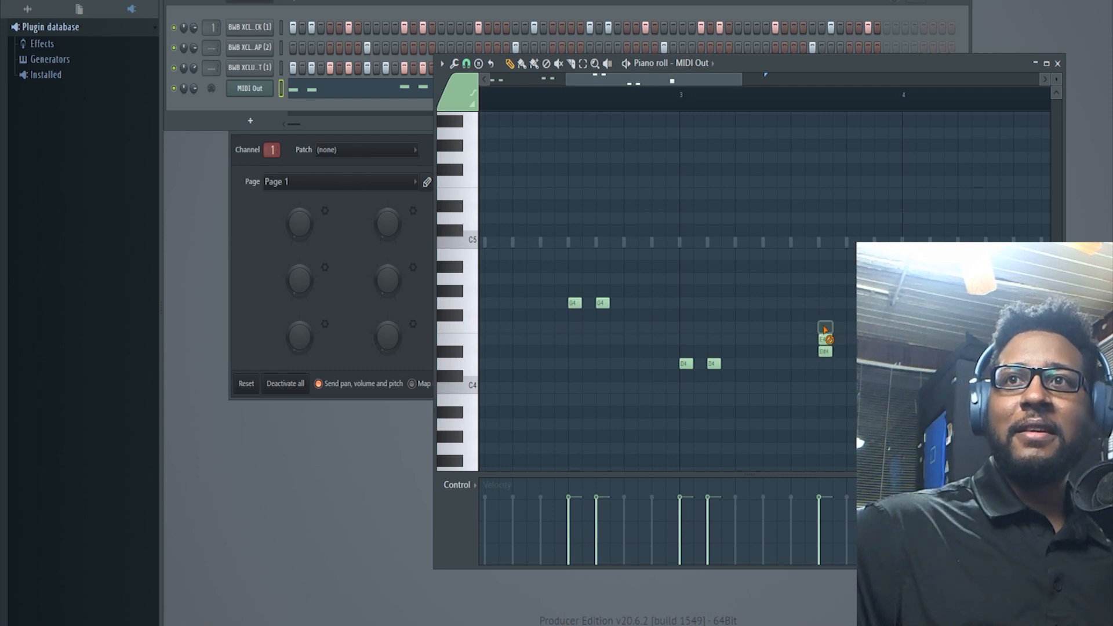
pyautogui.moveTo(826, 331); pyautogui.dragTo(826, 341)
pyautogui.click(850, 339)
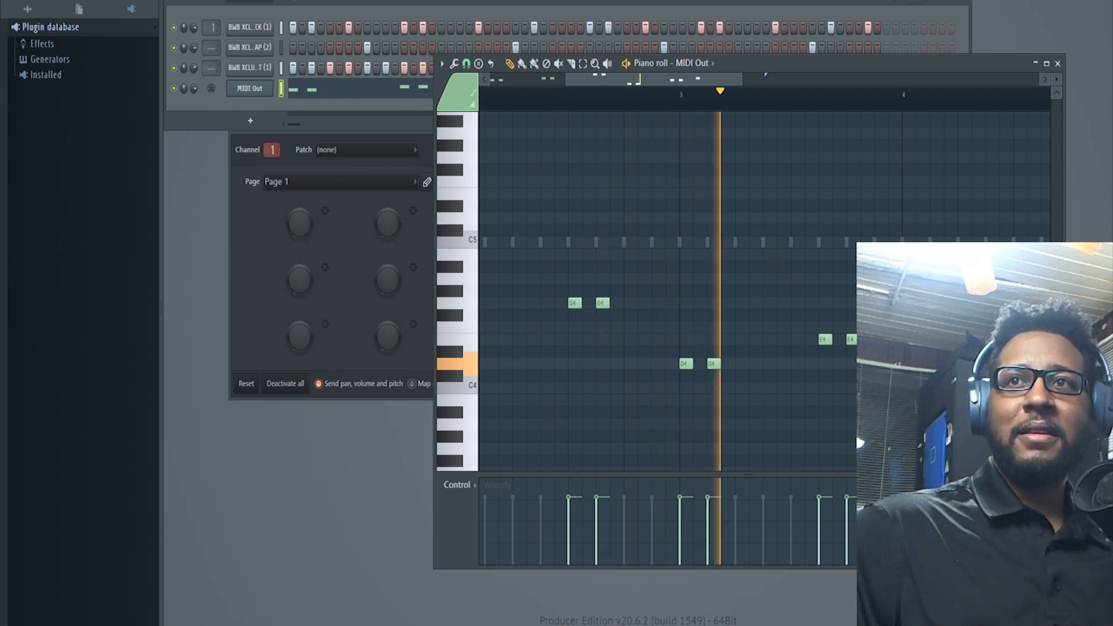
pyautogui.rightClick(825, 340)
pyautogui.press('space')
pyautogui.click(877, 340)
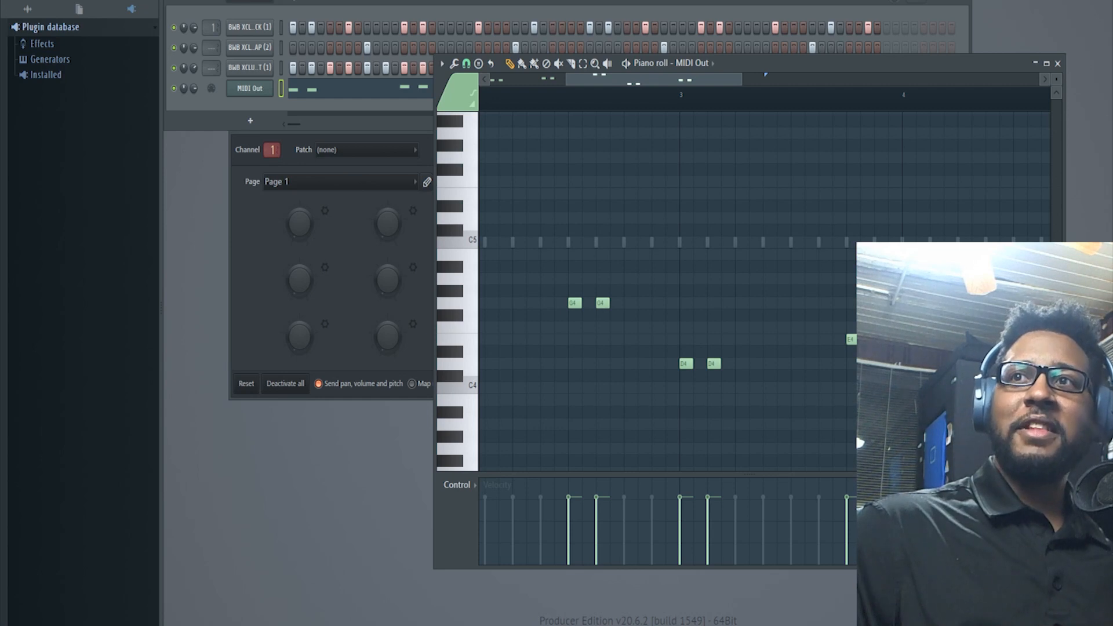
# Add two short F4 notes on the third beat of bar 4 and play the finished pattern.
pyautogui.moveTo(698, 80); pyautogui.dragTo(749, 95)
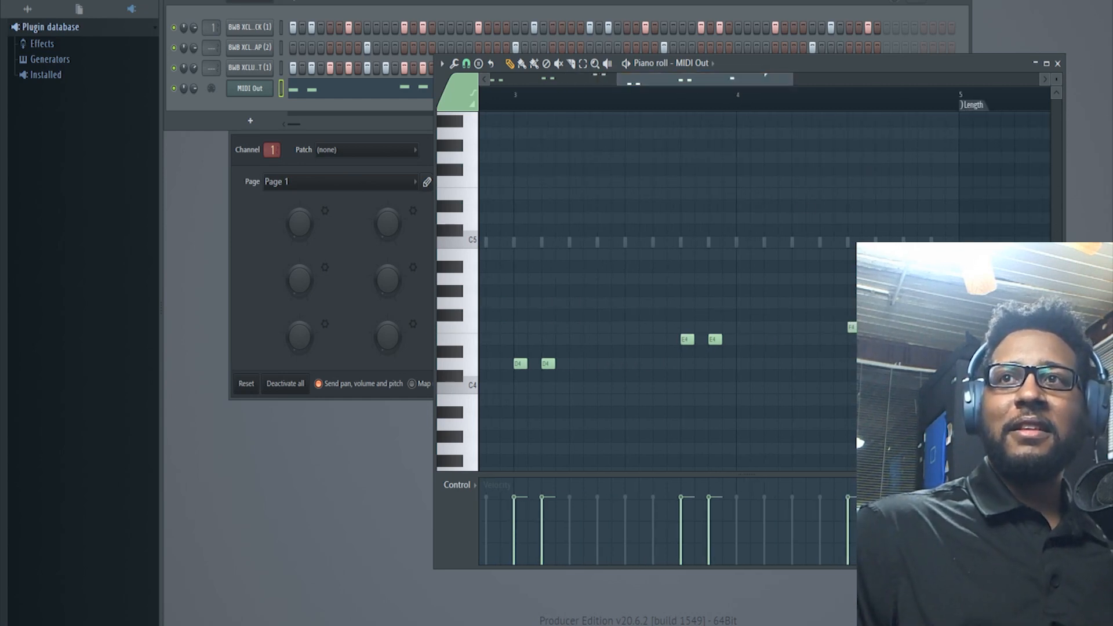
pyautogui.press('space')
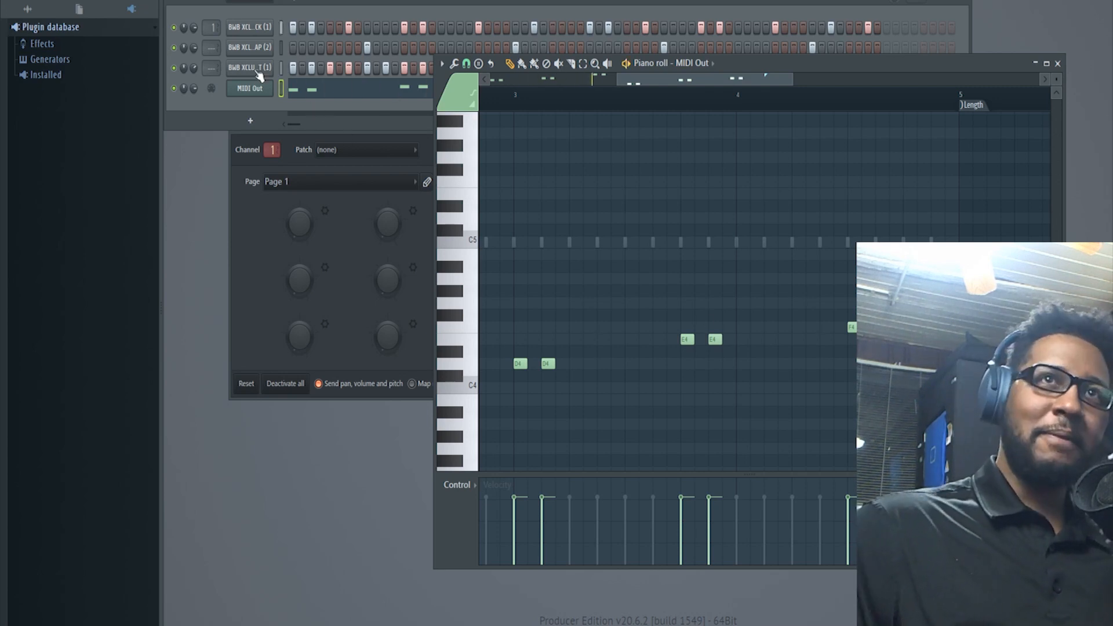
pyautogui.click(194, 92)
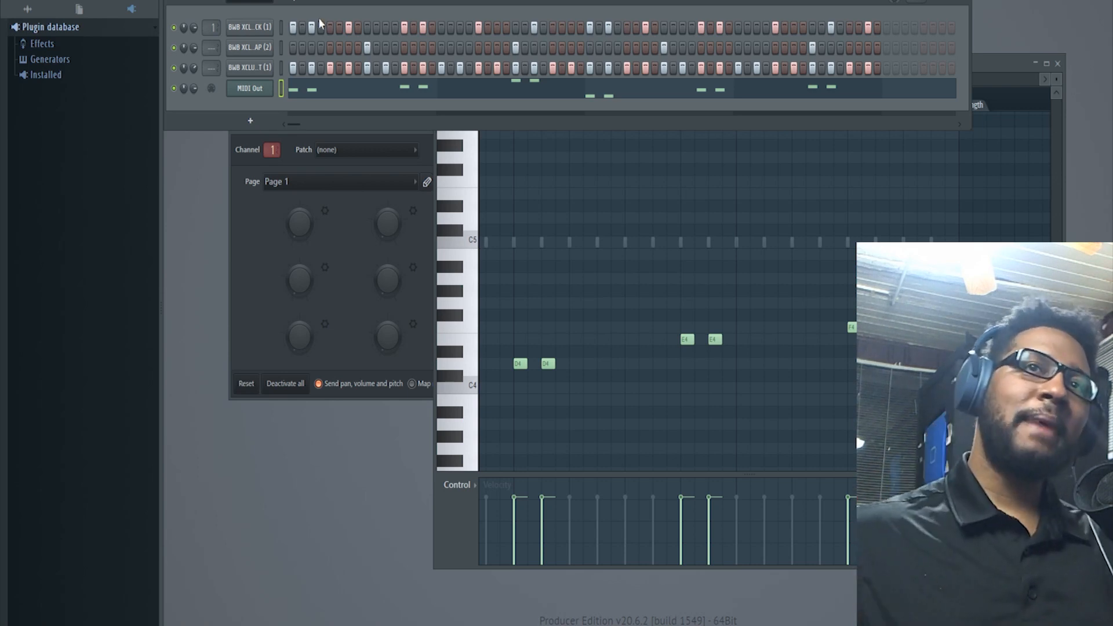
# Open the mixer and enlarge its window to show inserts up to about number 19.
pyautogui.press('F9')
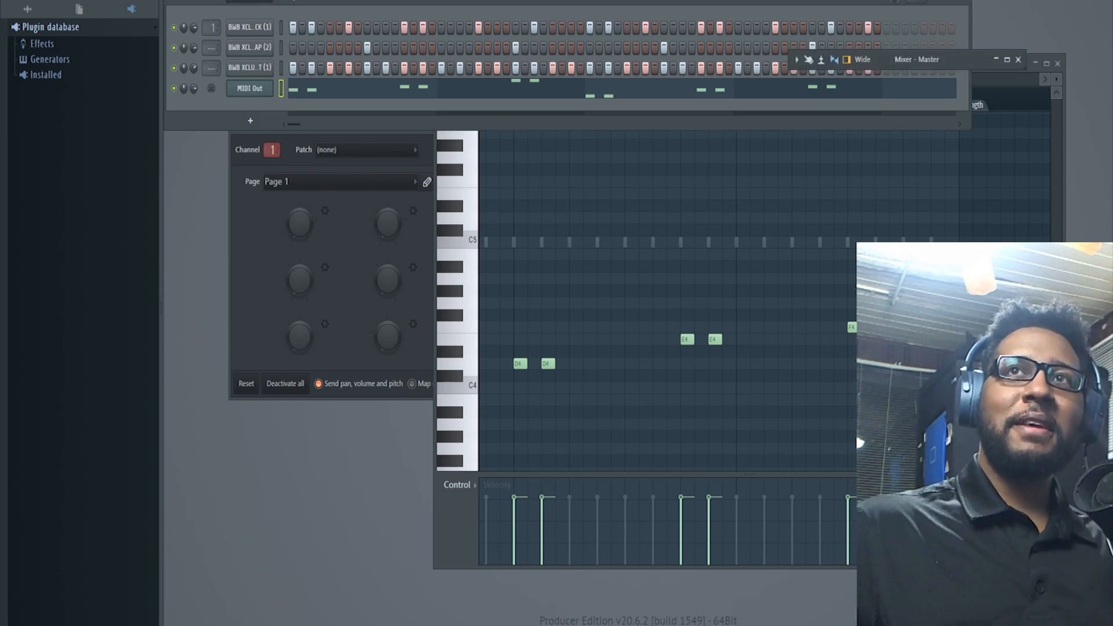
pyautogui.click(1007, 60)
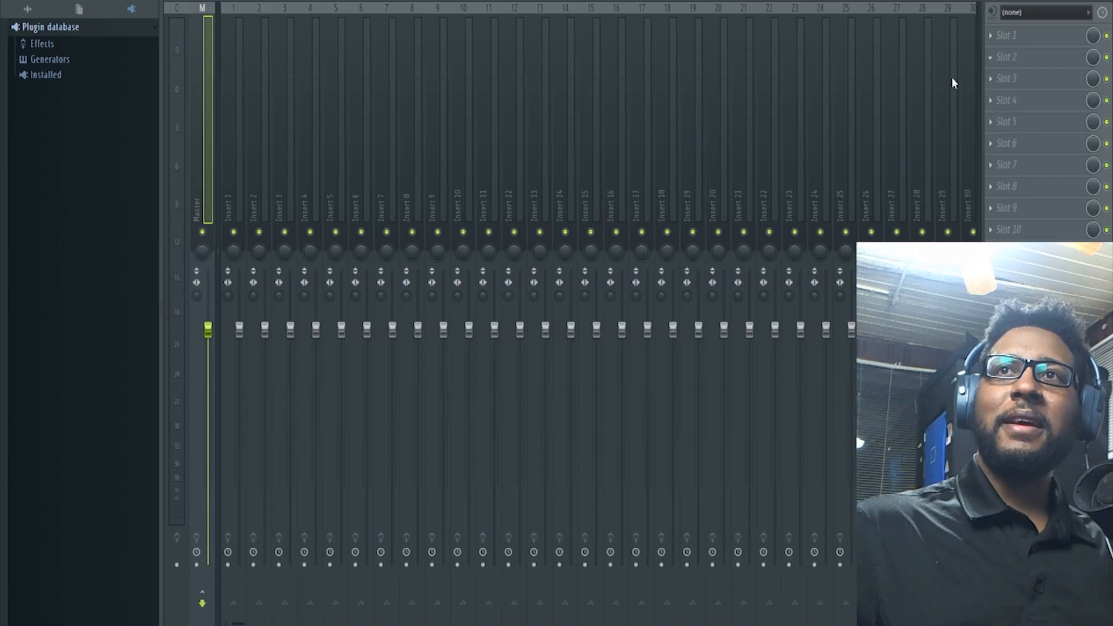
pyautogui.click(1100, 6)
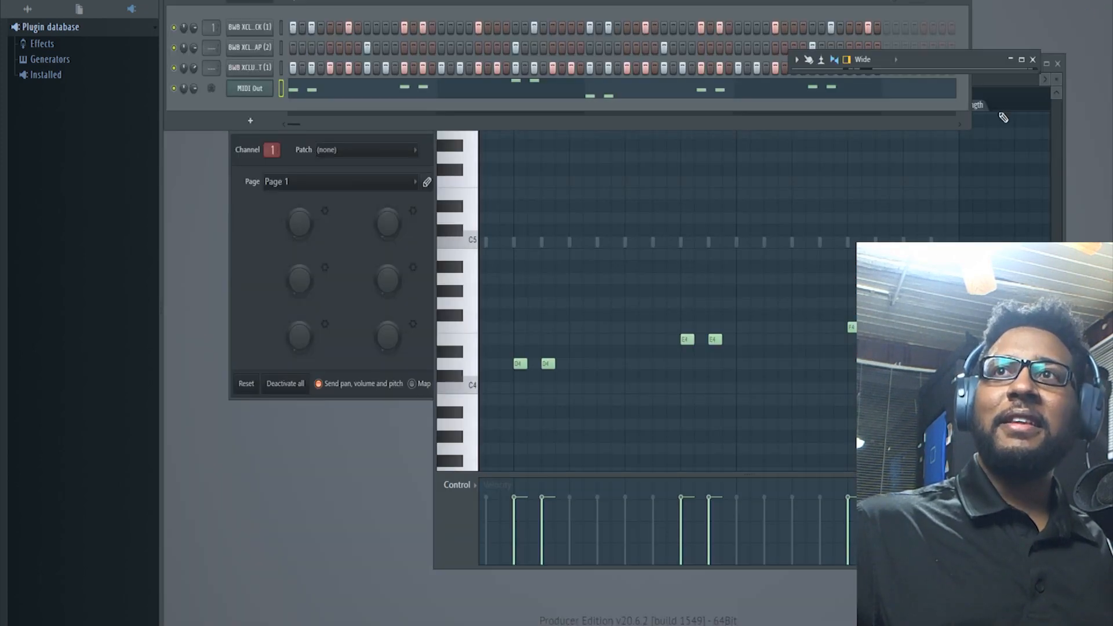
pyautogui.moveTo(884, 71); pyautogui.dragTo(884, 326)
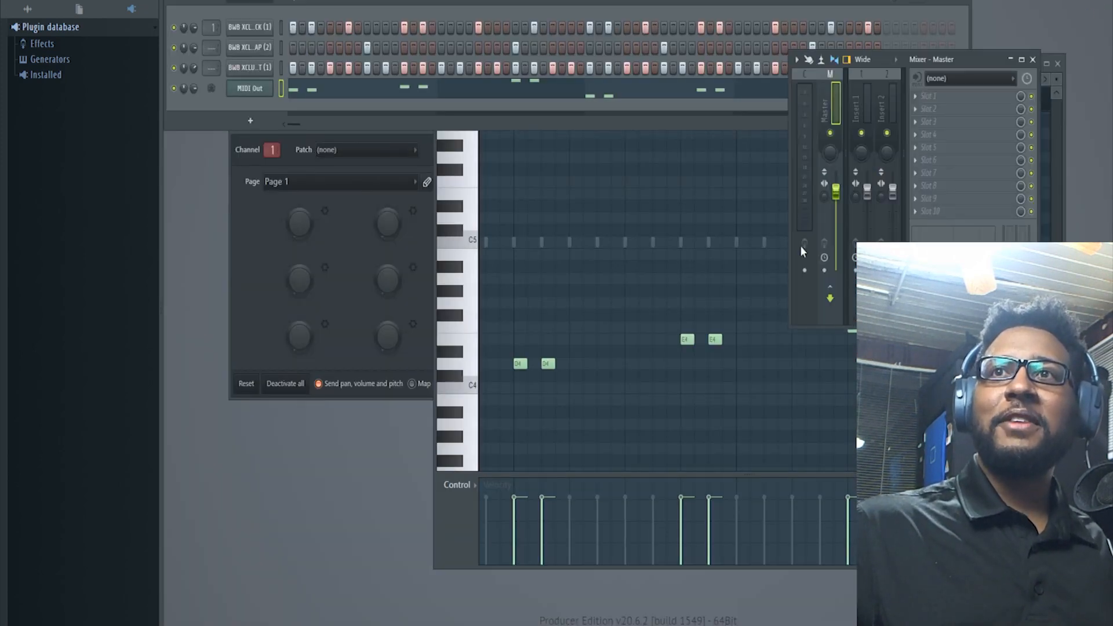
pyautogui.moveTo(792, 255); pyautogui.dragTo(358, 246)
# Set the external audio input of mixer track Insert 10 to the mono input Mic/Line 4.
pyautogui.moveTo(657, 102)
pyautogui.mouseDown()
pyautogui.moveTo(436, 124)
pyautogui.moveTo(552, 134)
pyautogui.moveTo(658, 122)
pyautogui.moveTo(664, 105)
pyautogui.mouseUp()
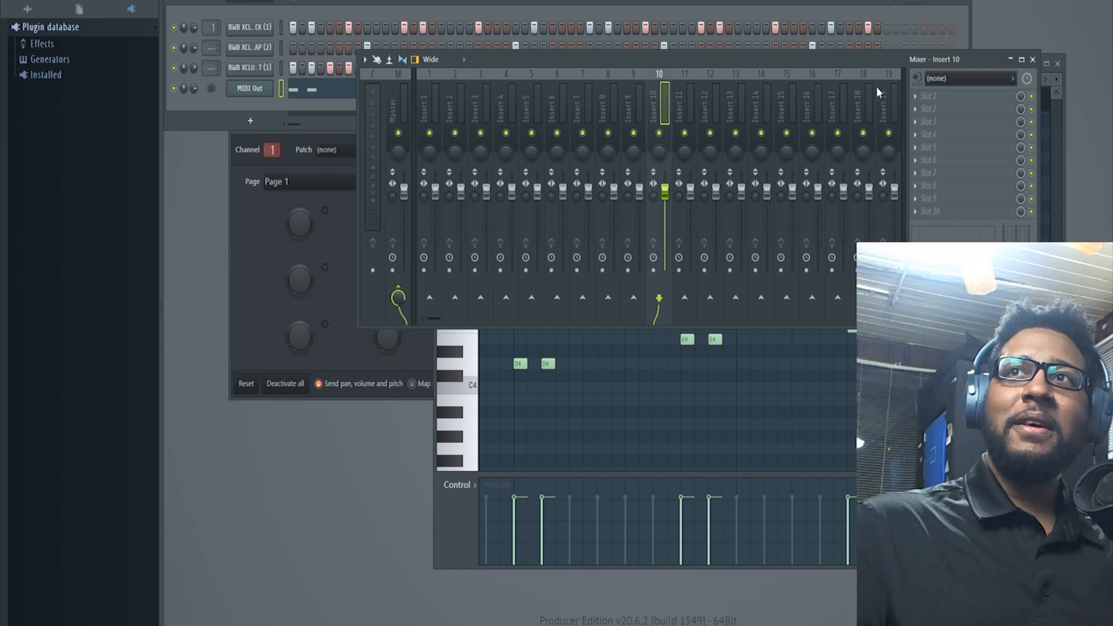
pyautogui.click(940, 84)
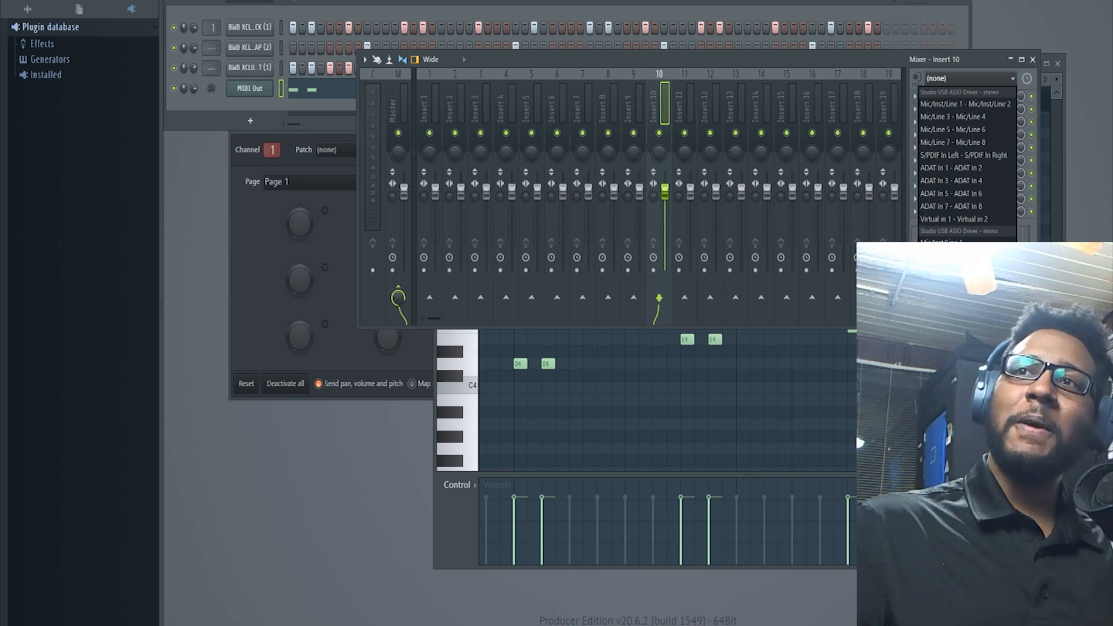
pyautogui.click(939, 281)
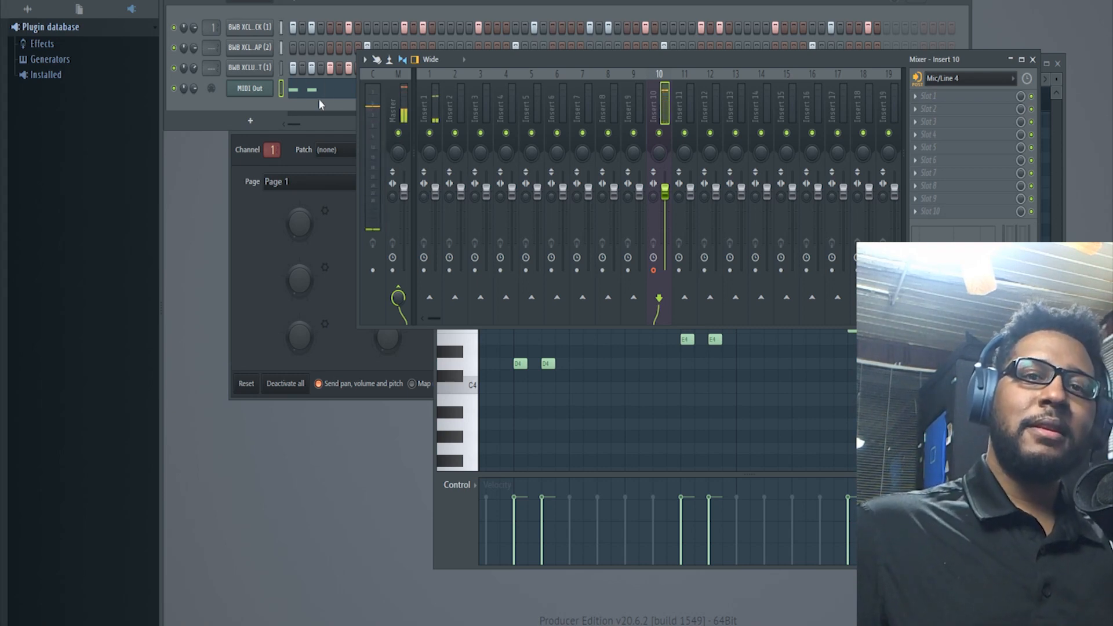
# Load Fruity Reeverb 2 into effect slot 2 of Insert 10.
pyautogui.click(919, 116)
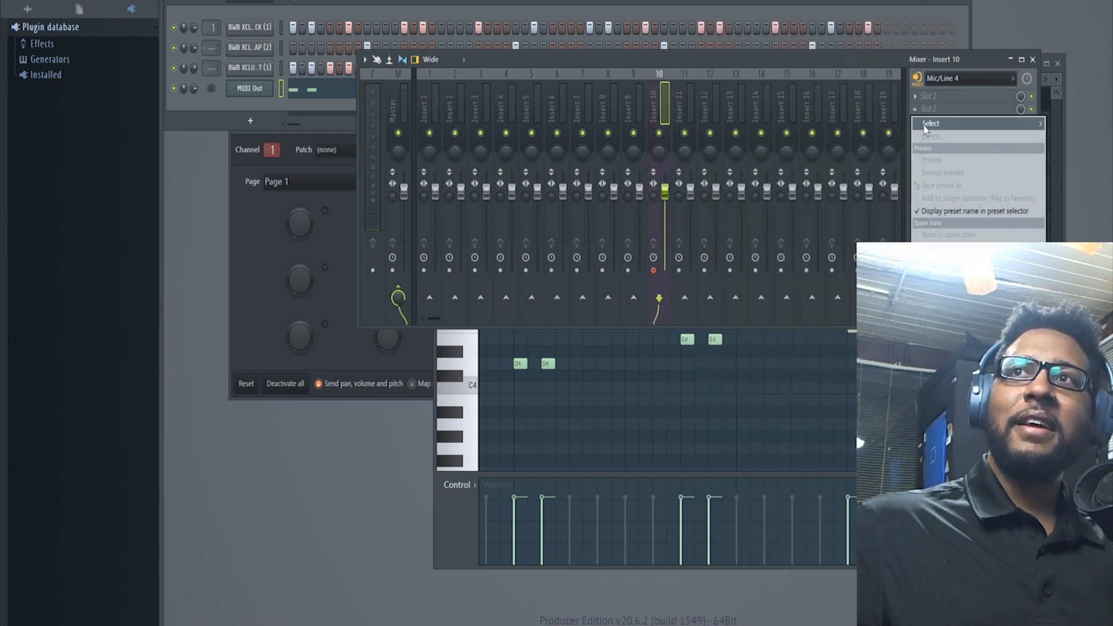
pyautogui.moveTo(926, 129)
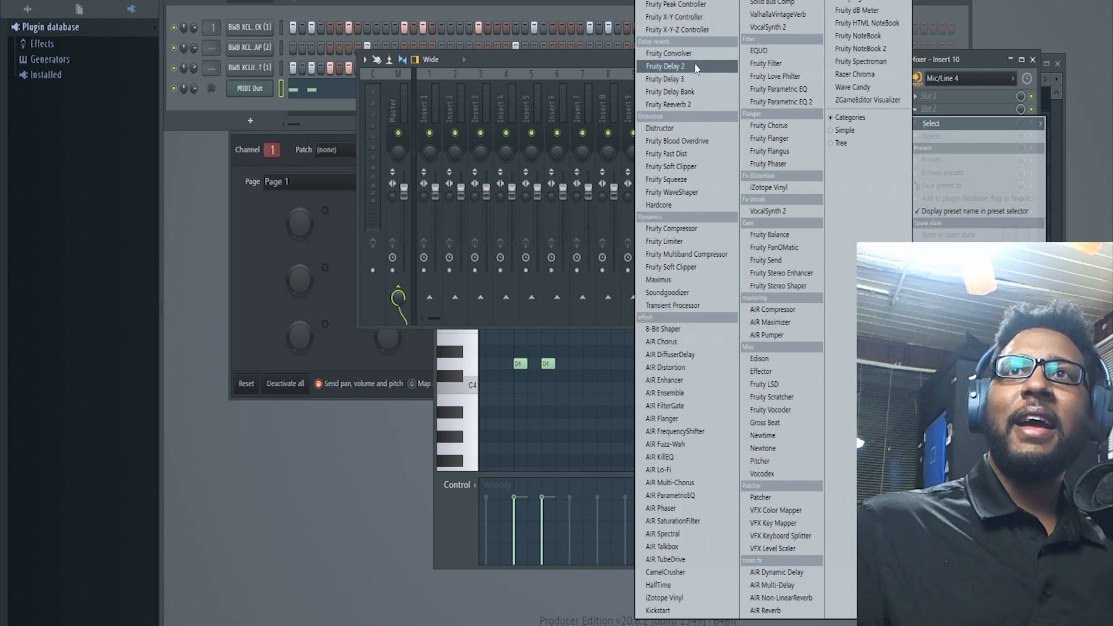
pyautogui.click(693, 105)
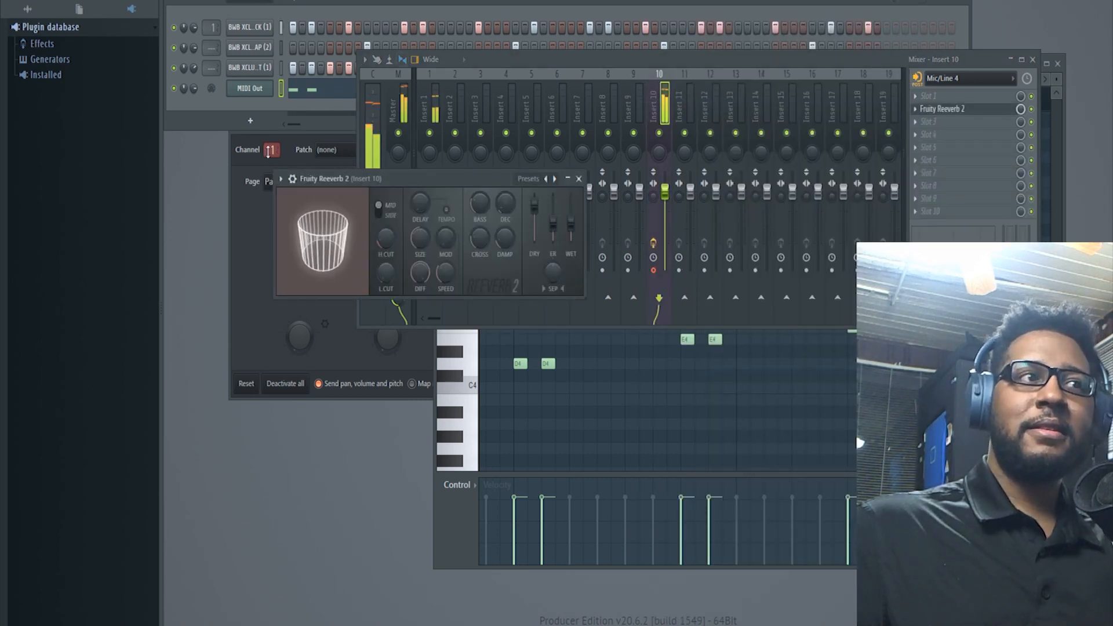
# Stop playback, arm audio recording, and record the incoming hardware audio from Insert 10 as an audio clip.
pyautogui.press('space')
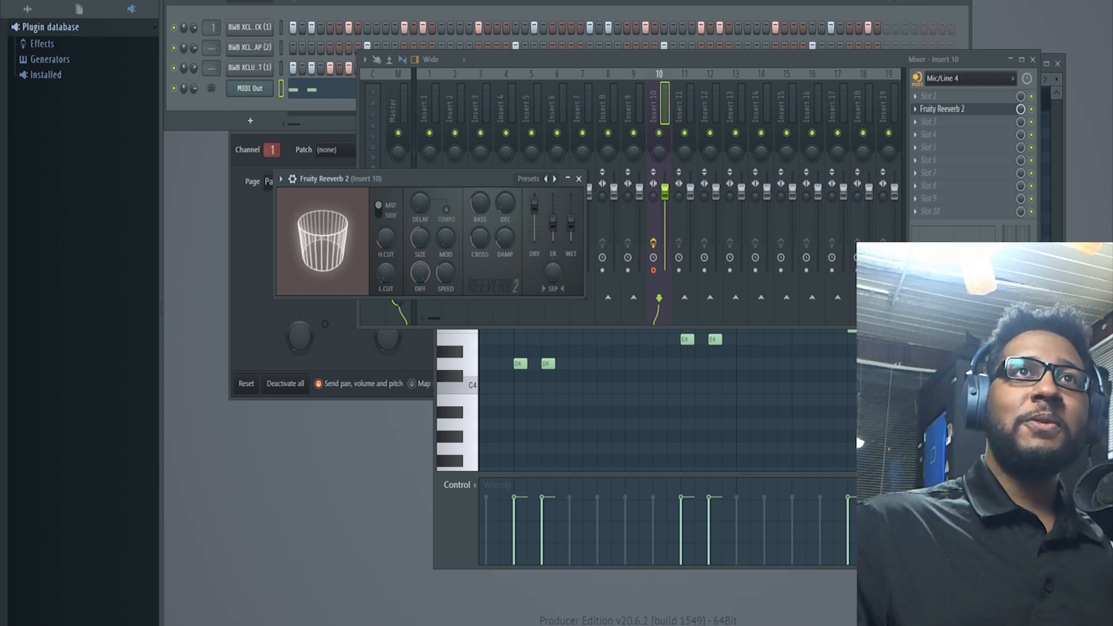
pyautogui.rightClick(268, 1)
pyautogui.click(267, 1)
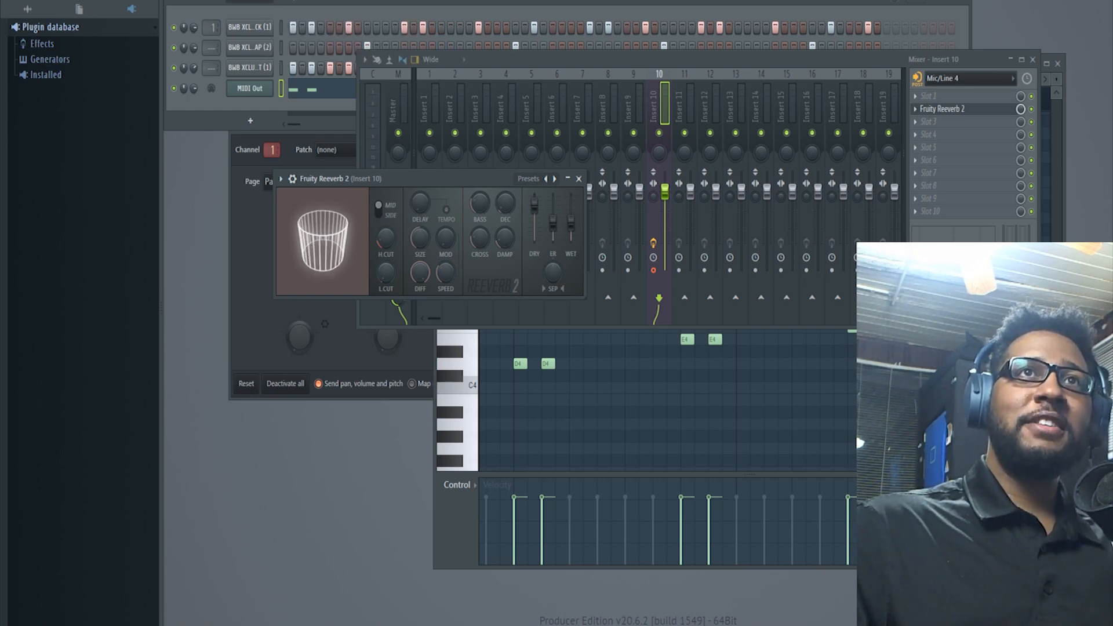
pyautogui.rightClick(268, 1)
pyautogui.press('Escape')
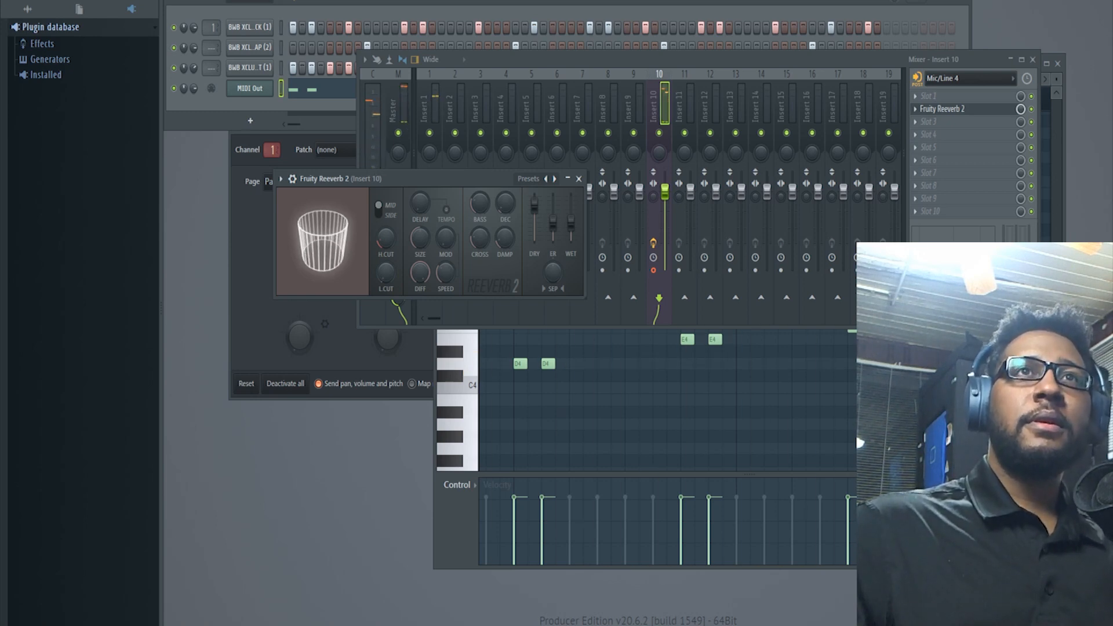
pyautogui.press('space')
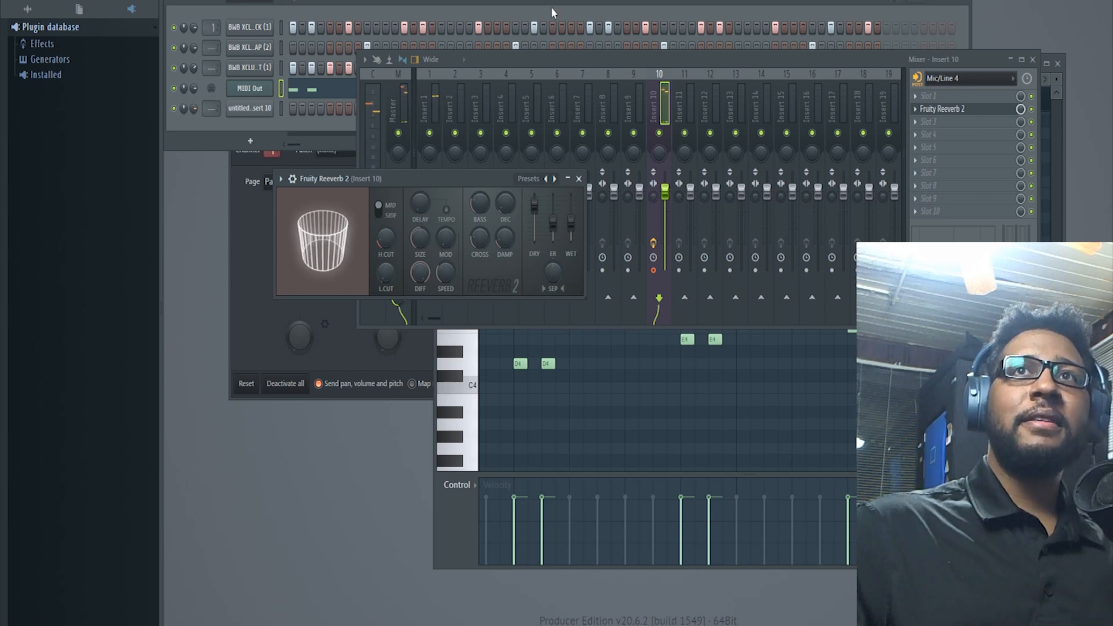
# Examine the recorded Insert 10 audio clip among the playlist's audio clips and return to the channel rack.
pyautogui.press('F5')
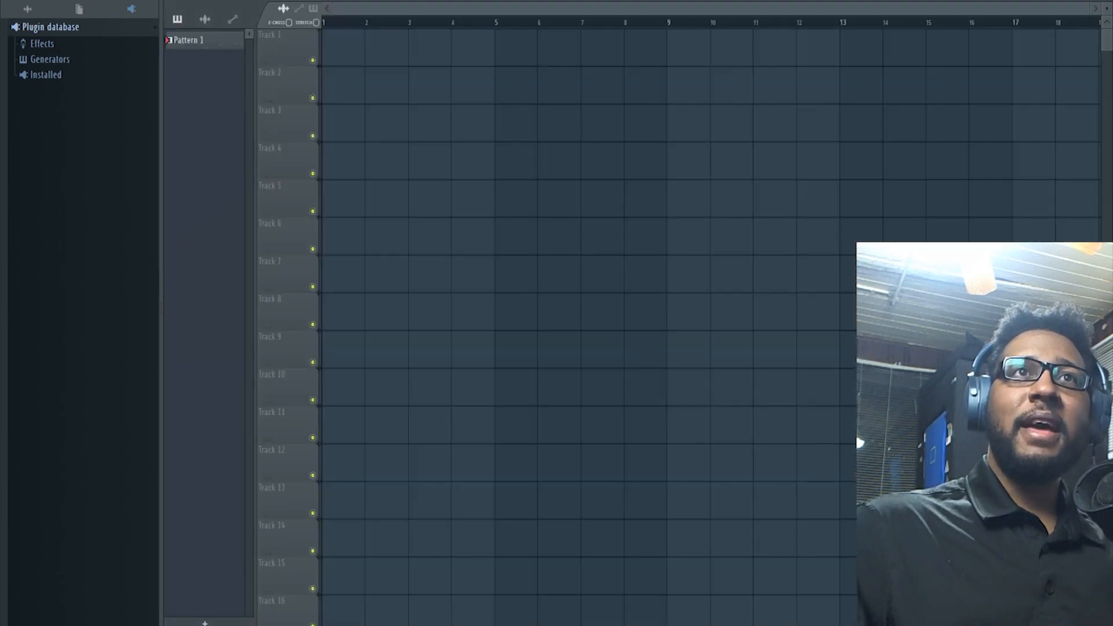
pyautogui.click(220, 20)
pyautogui.click(208, 46)
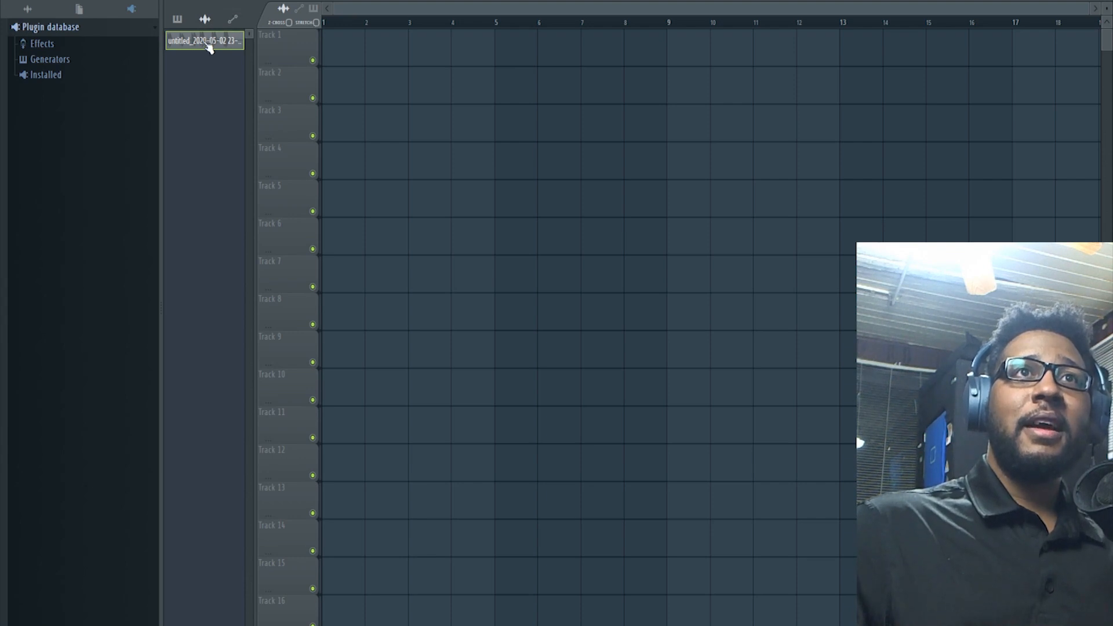
pyautogui.click(1098, 1)
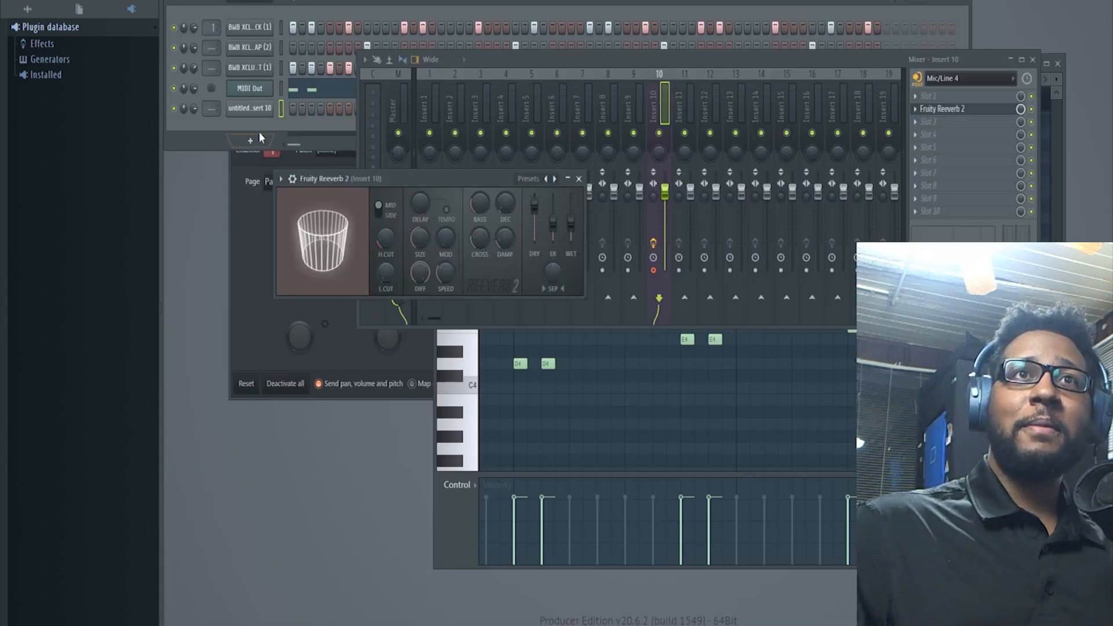
# Open the recorded Insert 10 channel, trigger it on the first step, and play the pattern with MIDI Out muted.
pyautogui.click(243, 112)
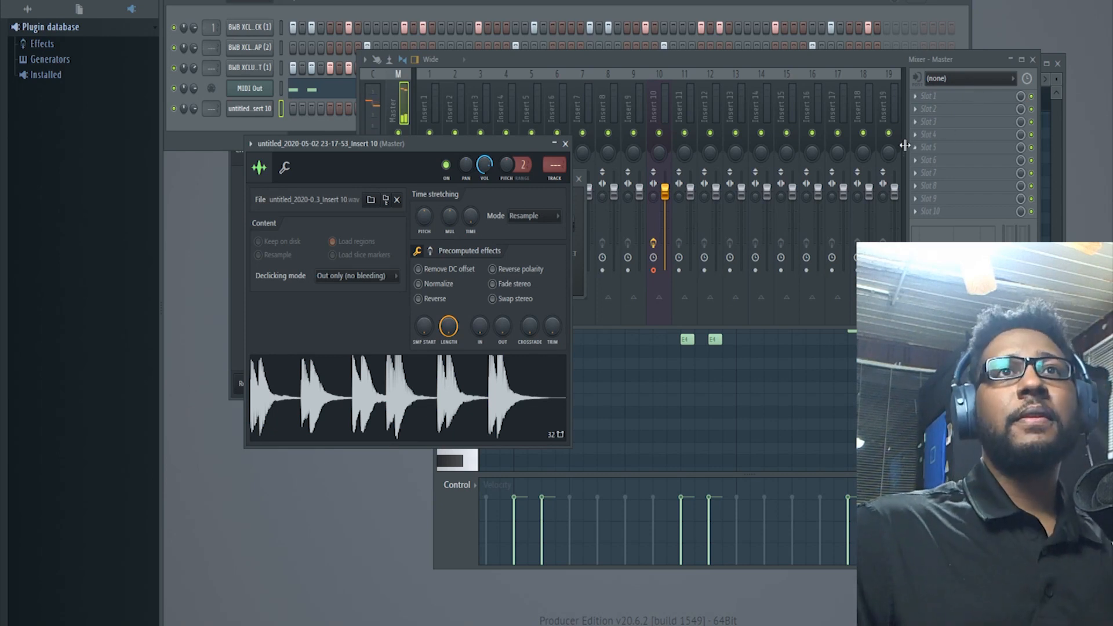
pyautogui.click(281, 122)
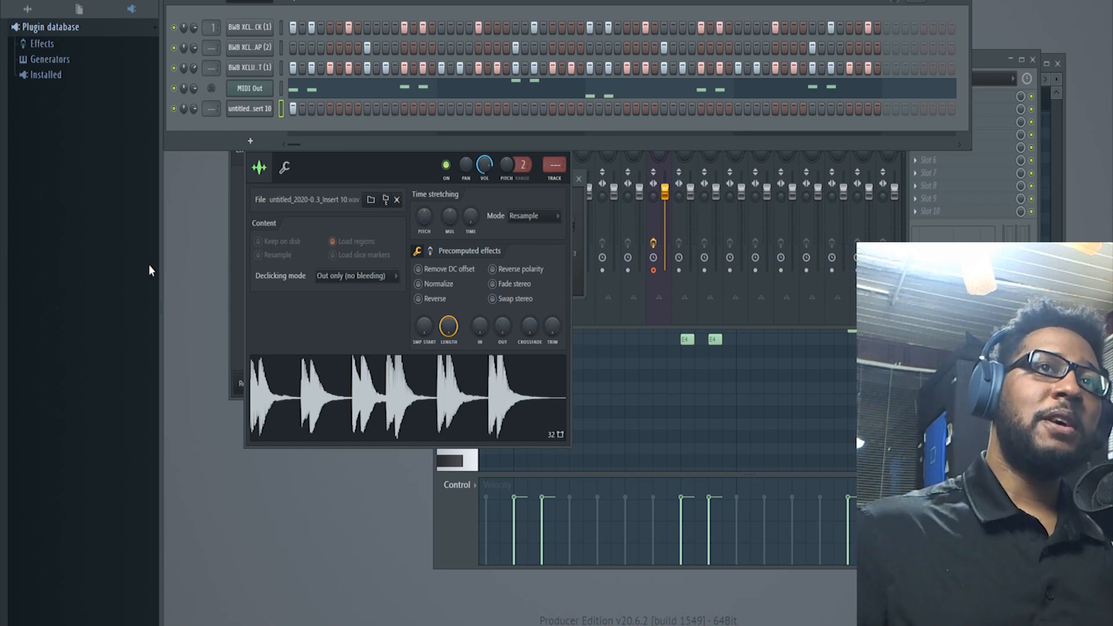
pyautogui.press('space')
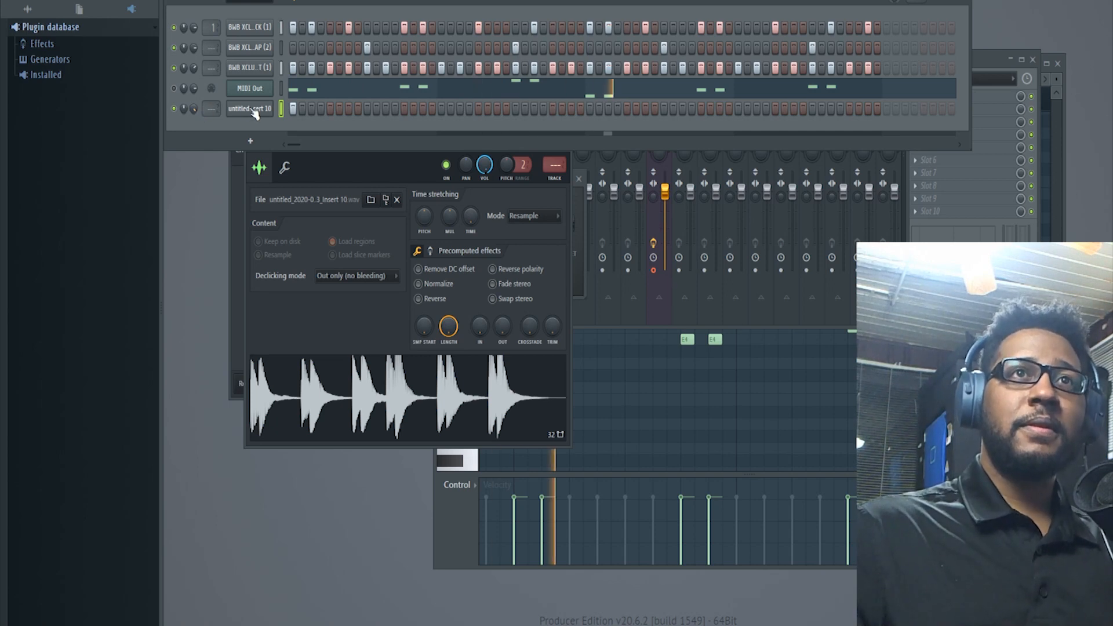
# Enable Cut itself on the recorded channel and normalize its sample, trying the Reverse effect on and off.
pyautogui.rightClick(256, 114)
pyautogui.click(316, 196)
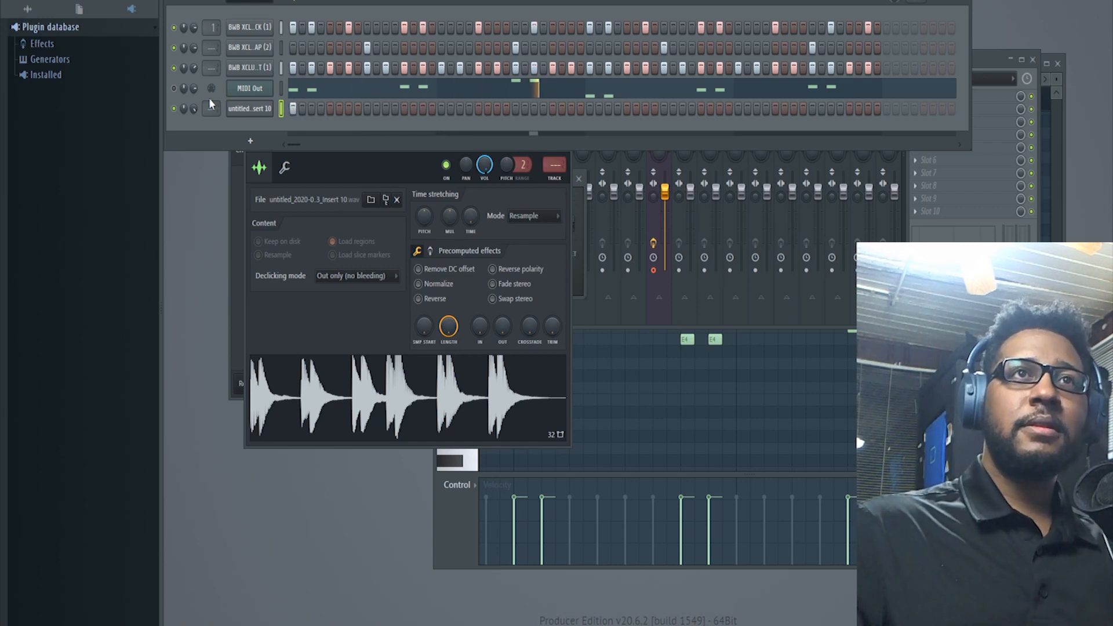
pyautogui.click(429, 283)
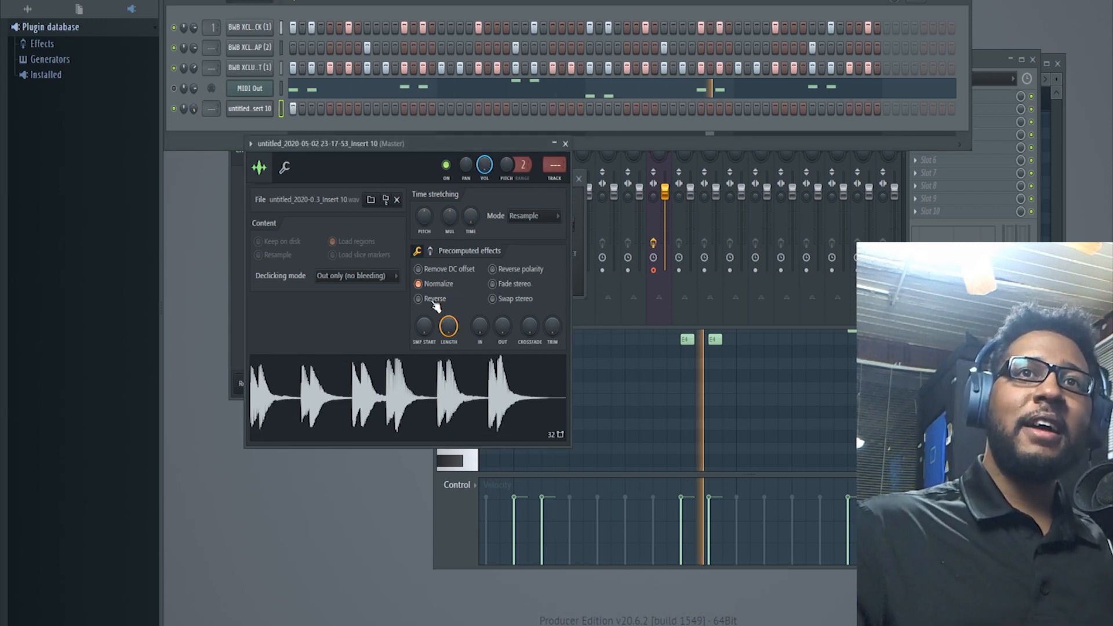
pyautogui.click(437, 299)
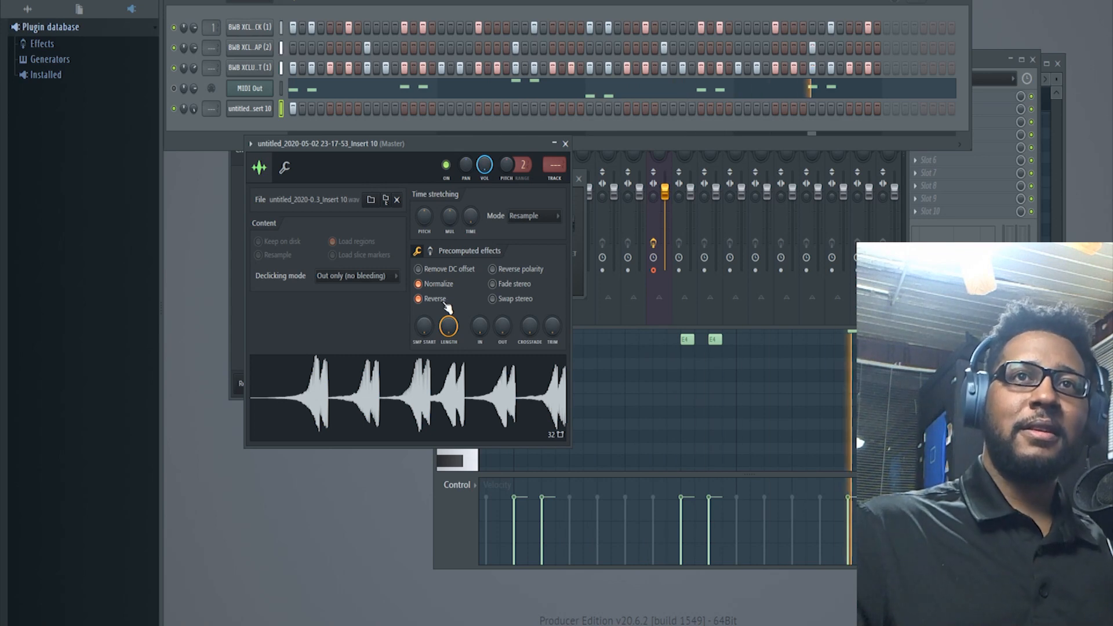
pyautogui.click(446, 302)
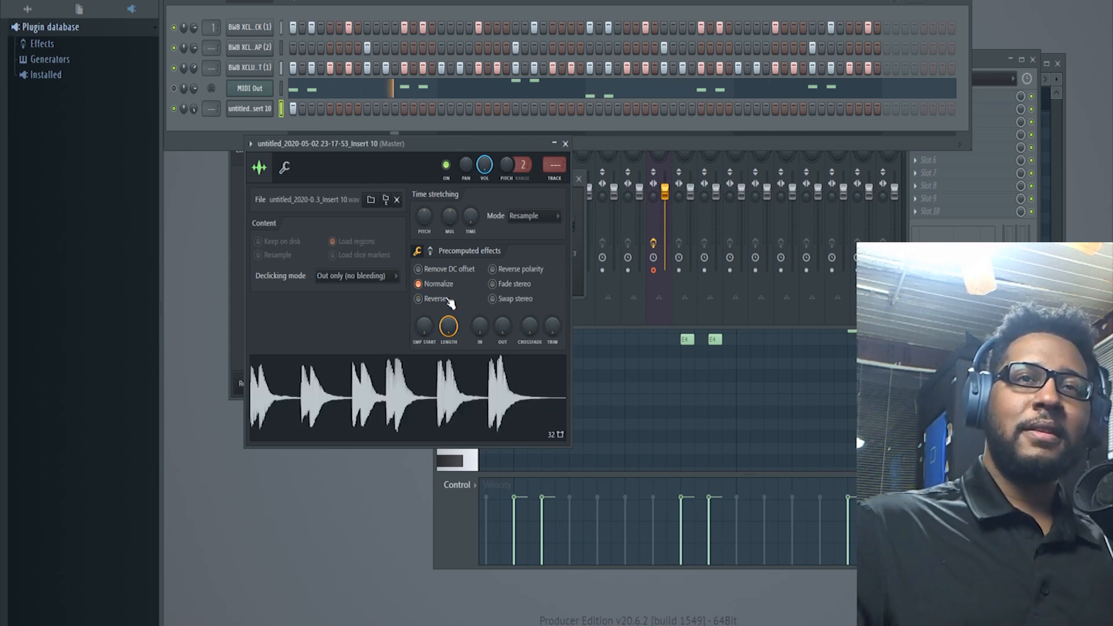
# Check the recorded channel's Cut itself option and add steps 63 and 64 at the end of its row.
pyautogui.click(252, 119)
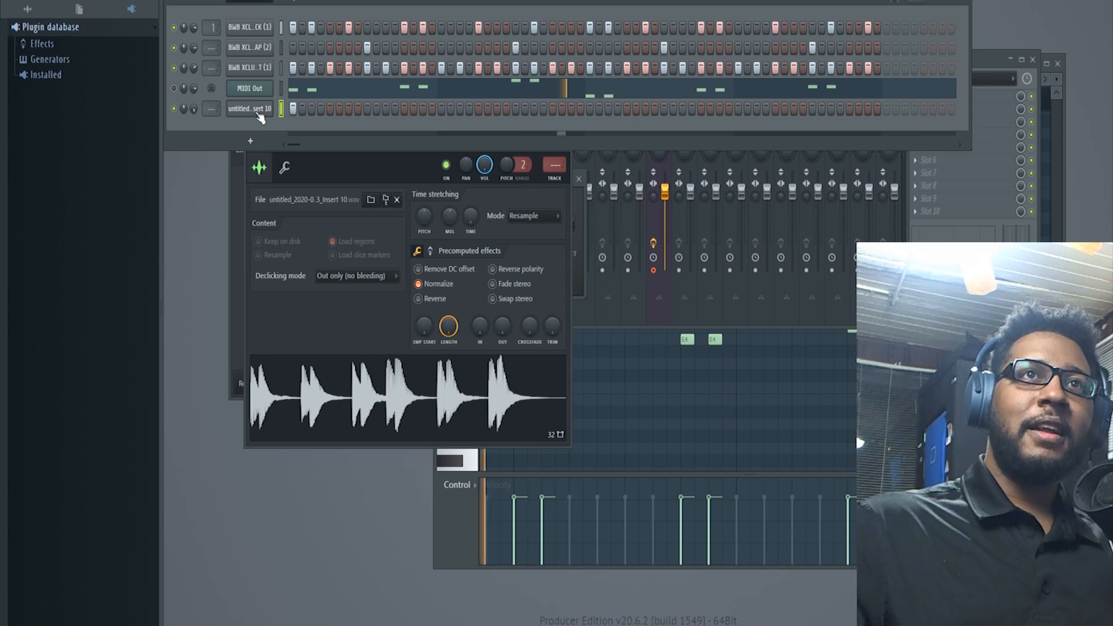
pyautogui.rightClick(258, 110)
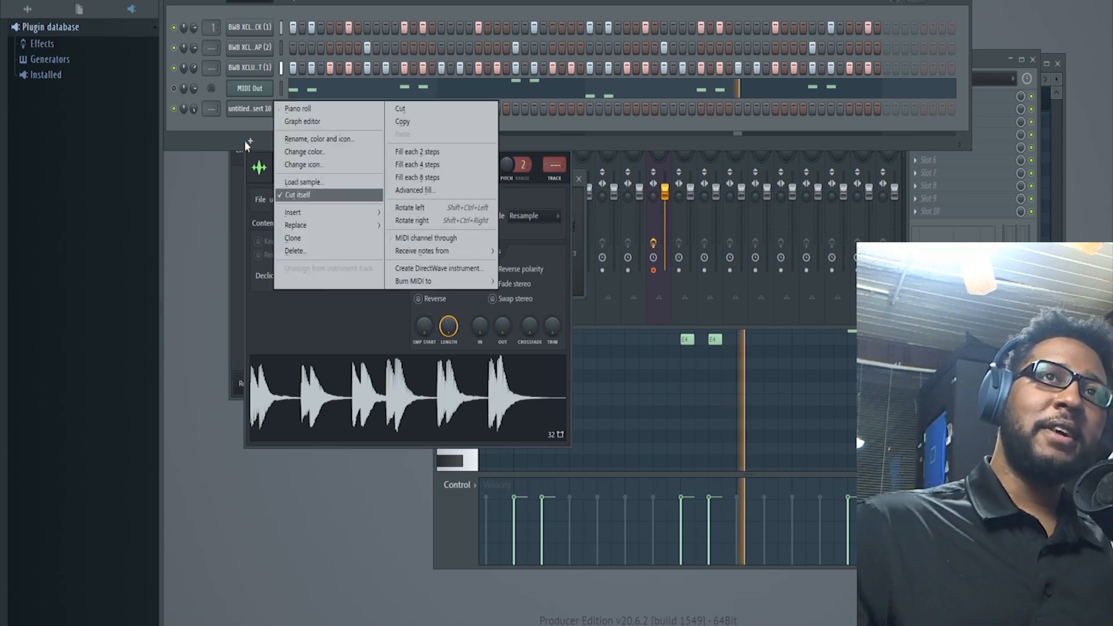
pyautogui.click(250, 124)
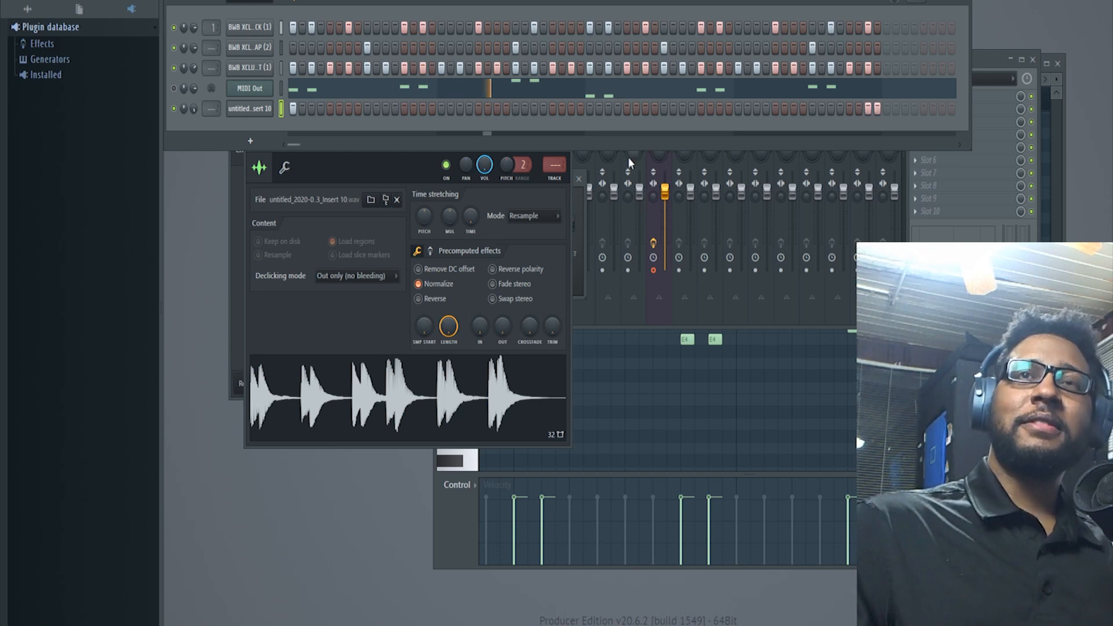
# Solo the recorded Insert 10 channel during playback and unmute the three drum channels, leaving MIDI Out muted.
pyautogui.rightClick(174, 109)
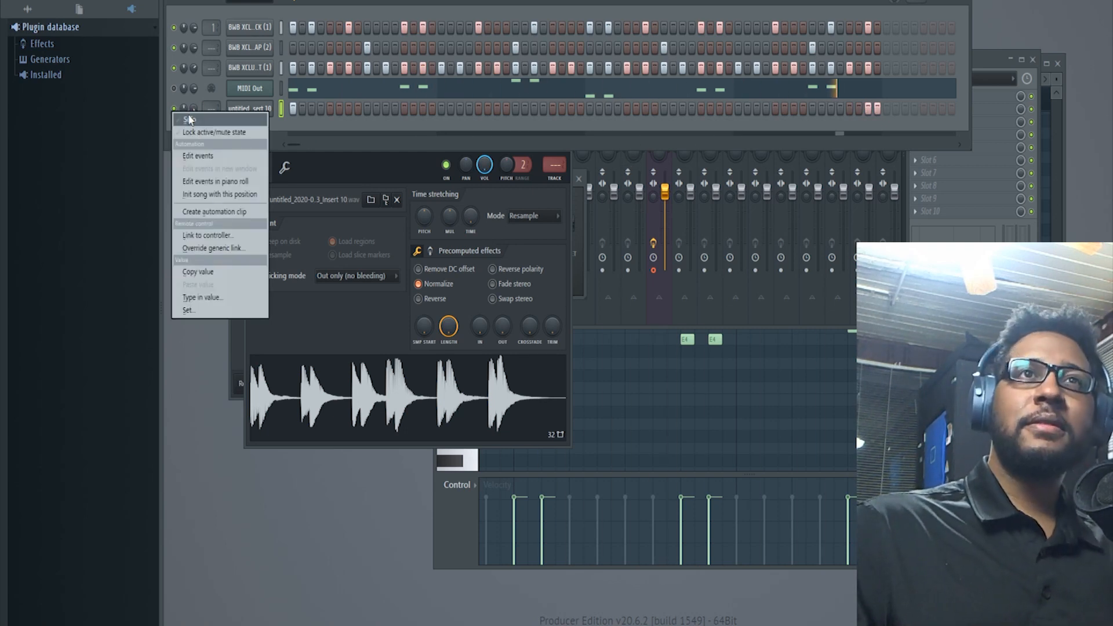
pyautogui.click(189, 120)
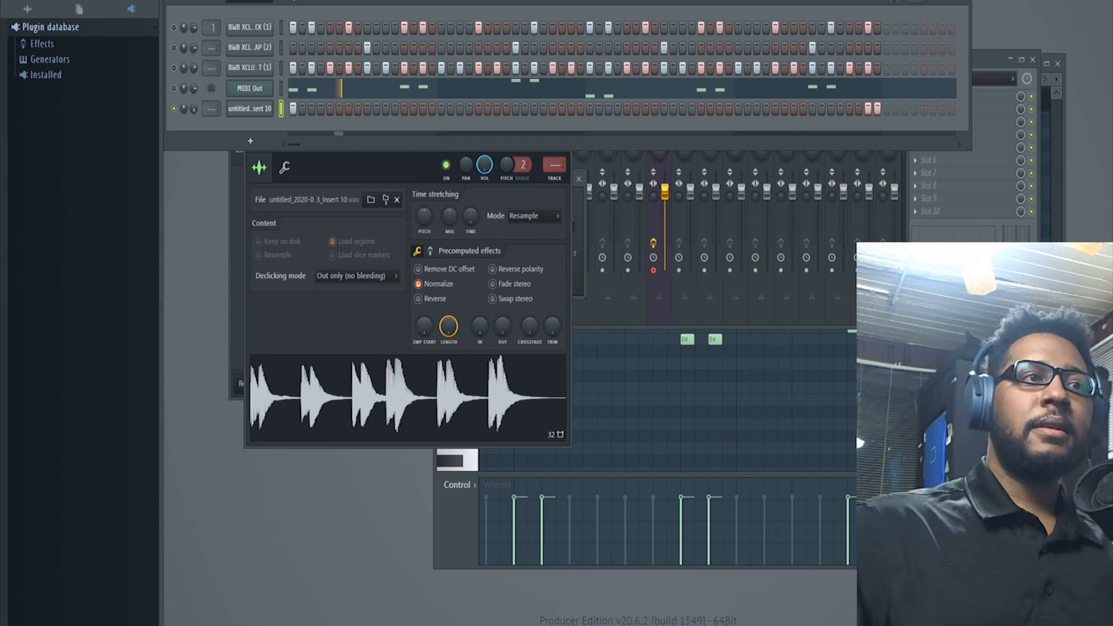
pyautogui.click(174, 48)
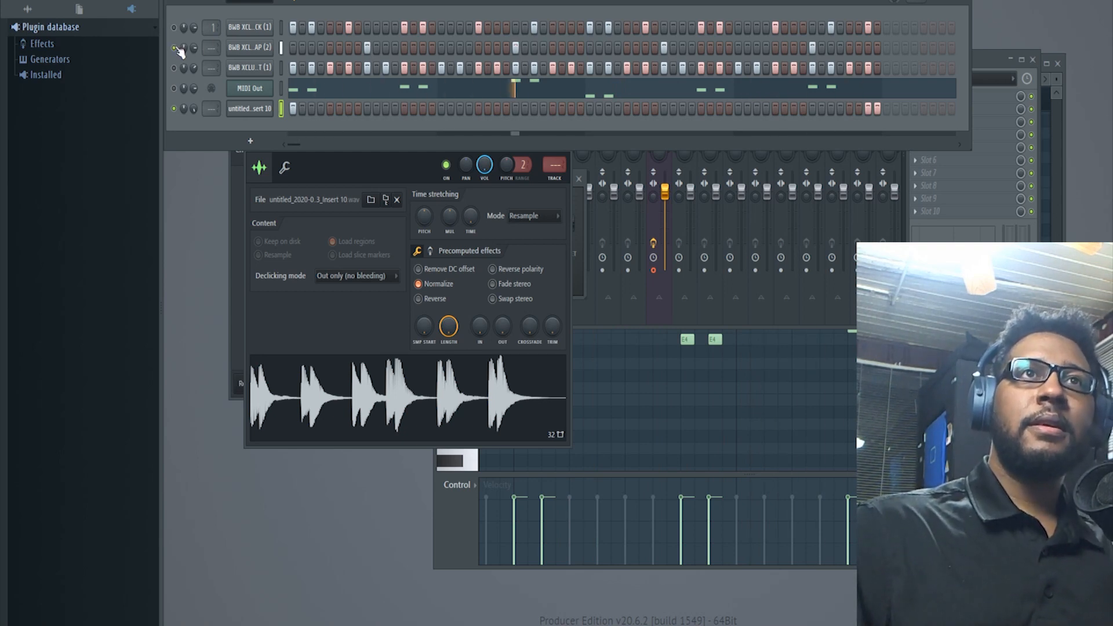
pyautogui.click(174, 29)
pyautogui.click(174, 68)
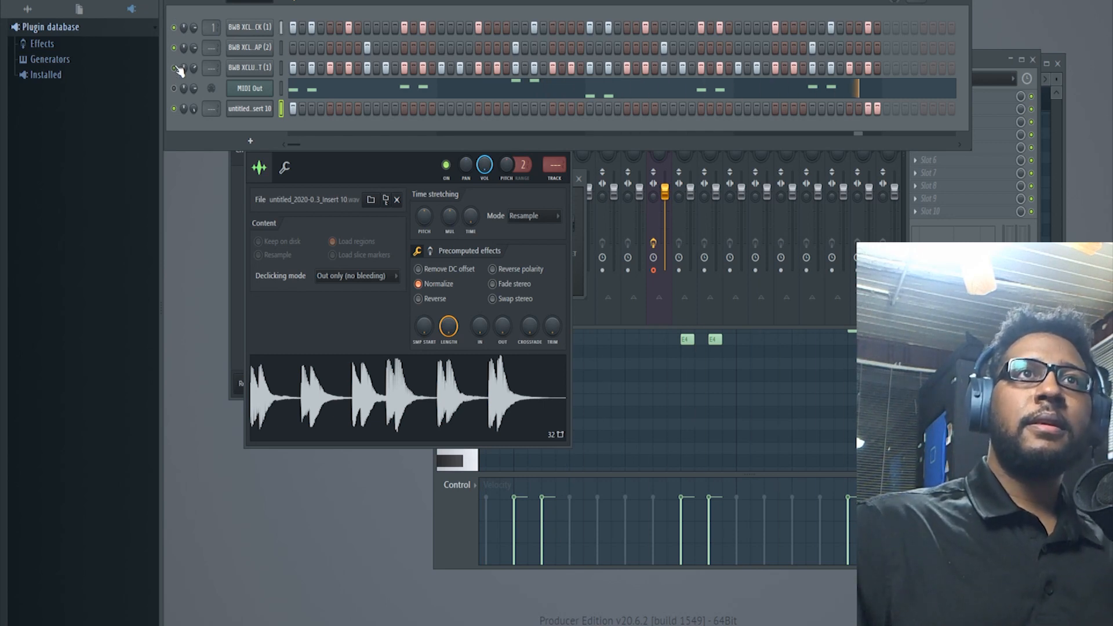